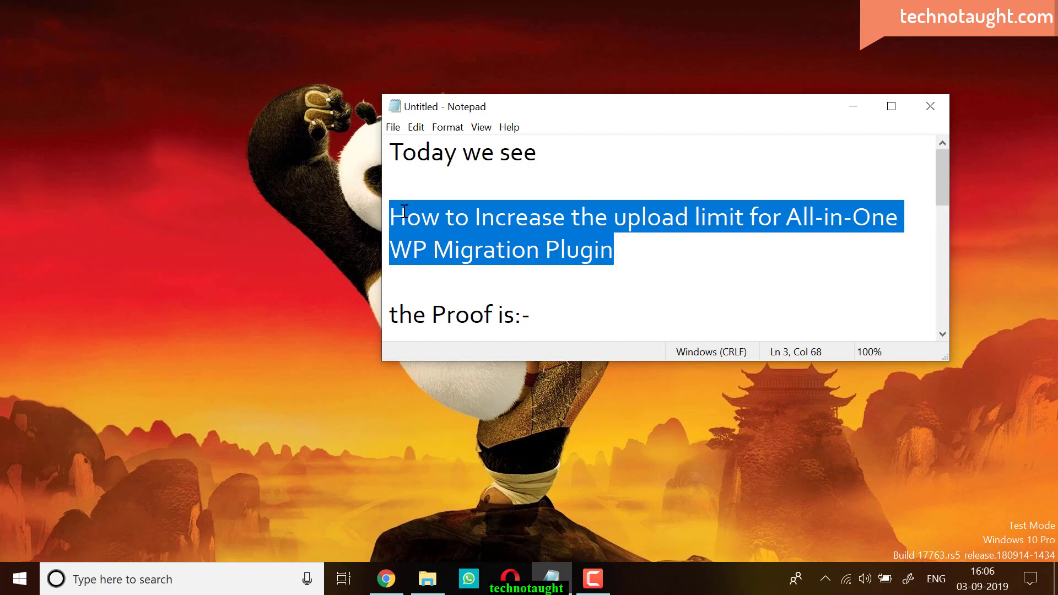
# Review the topic and proof lines in the notes, and check the maximum upload file size on the WordPress Import page in Chrome
pyautogui.click(469, 220)
pyautogui.moveTo(942, 181); pyautogui.dragTo(942, 190)
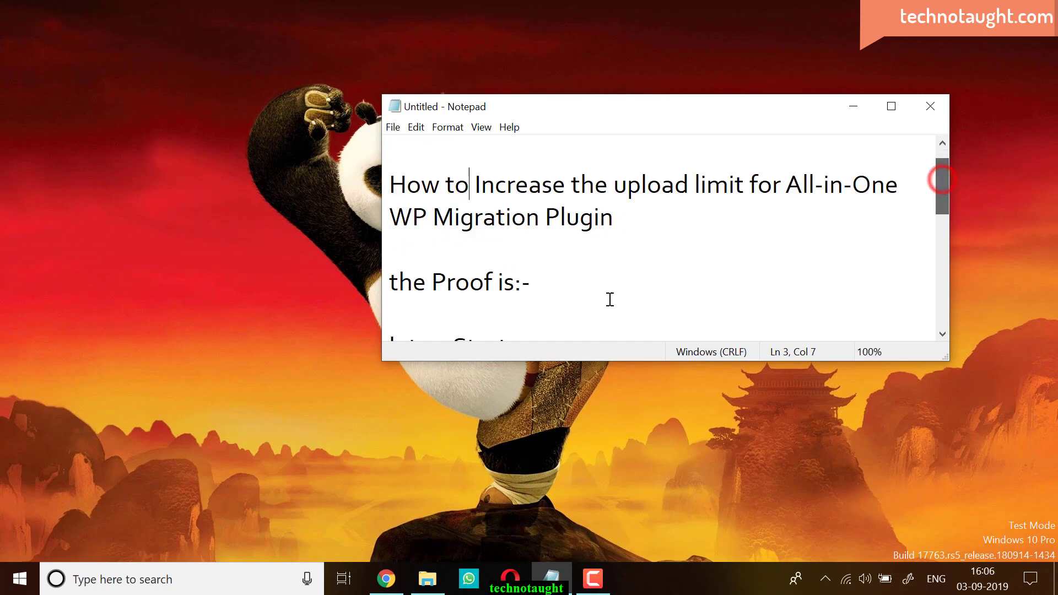
pyautogui.moveTo(390, 284); pyautogui.dragTo(567, 292)
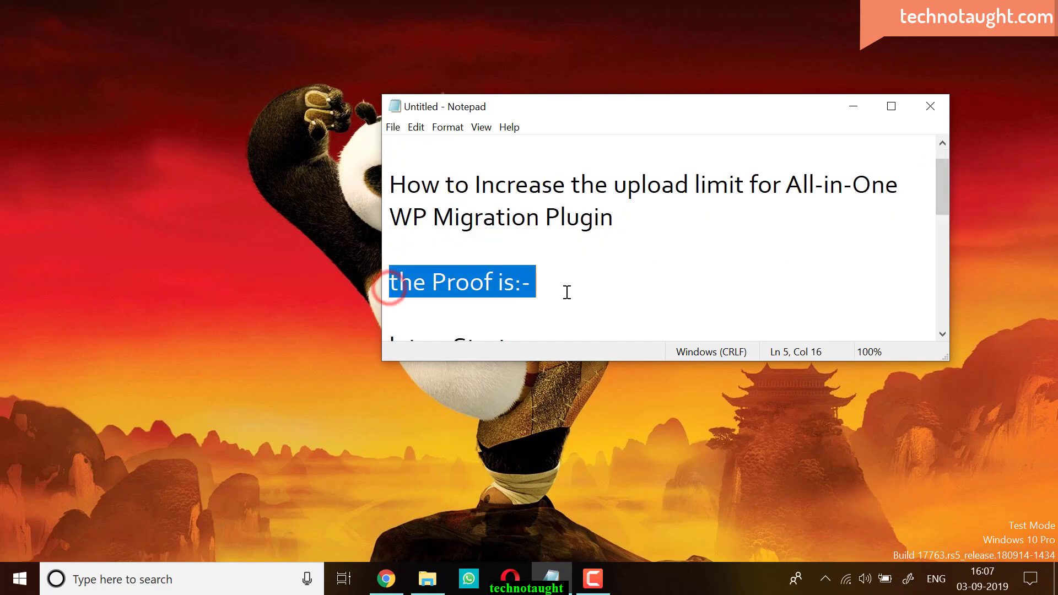
pyautogui.click(386, 578)
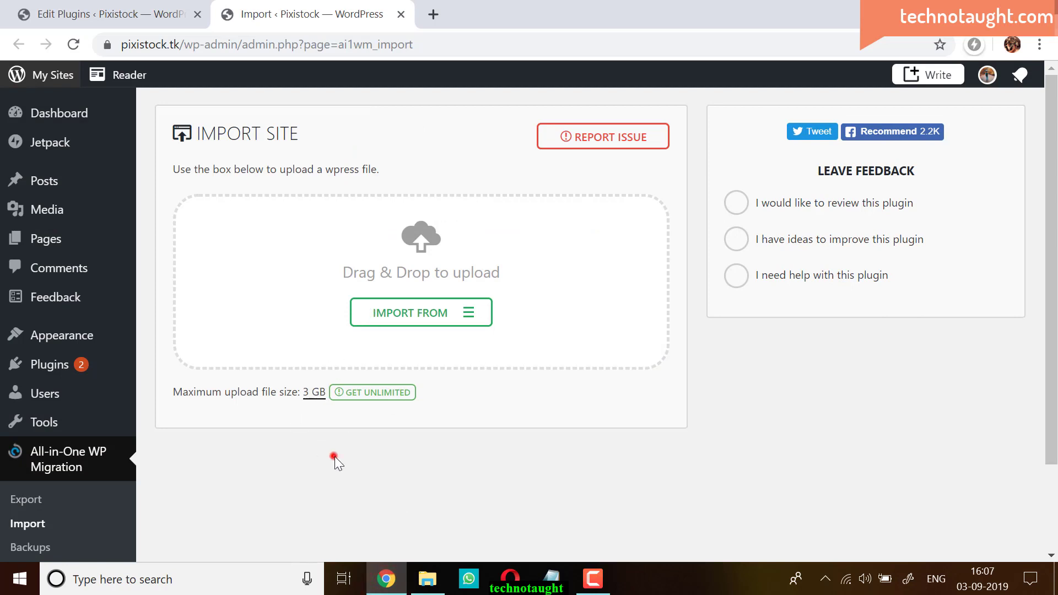
pyautogui.moveTo(303, 394); pyautogui.dragTo(326, 396)
# Switch to the Notepad notes, insert a blank line below "There are 7 steps in this tutorial:" and read the first listed step
pyautogui.click(551, 578)
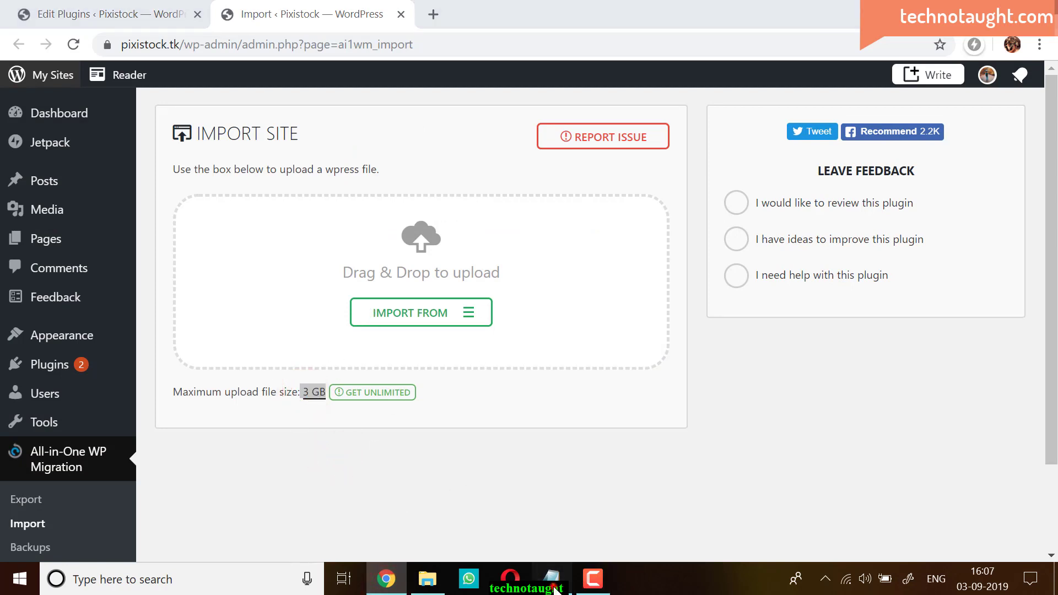
pyautogui.moveTo(943, 196); pyautogui.dragTo(940, 236)
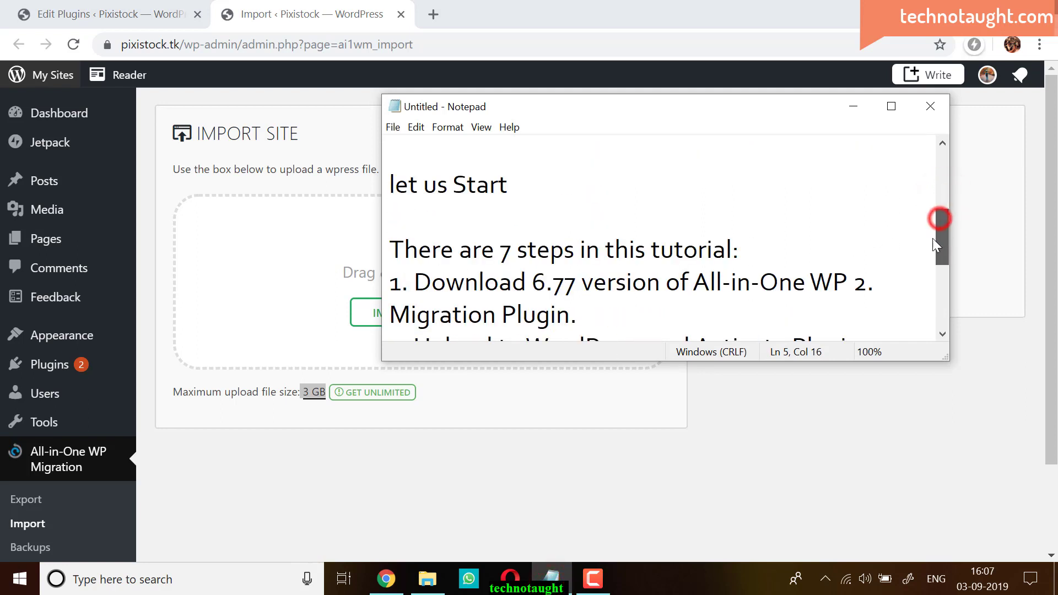
pyautogui.moveTo(392, 248); pyautogui.dragTo(755, 249)
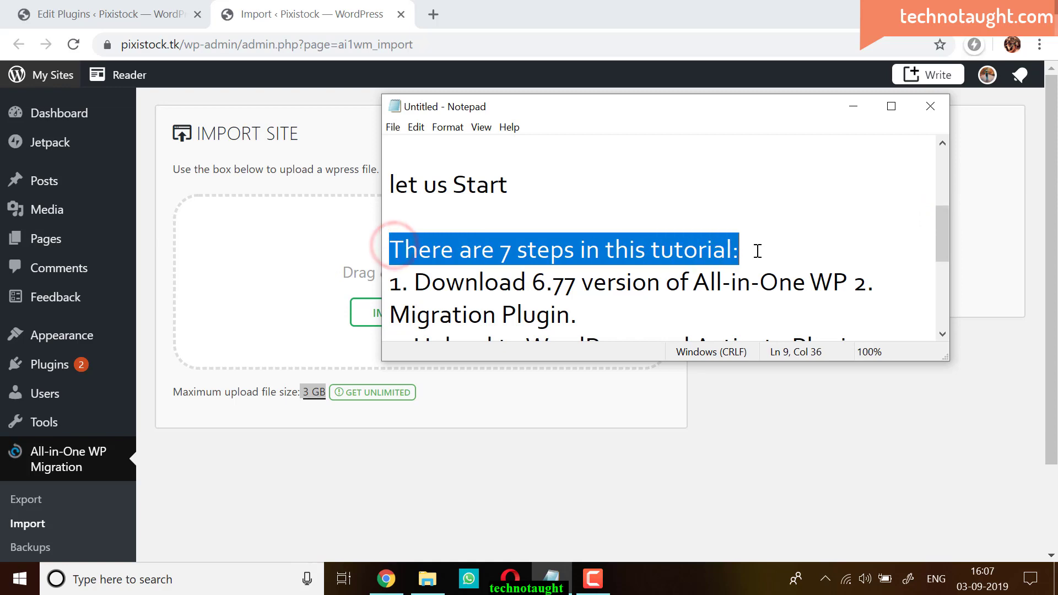
pyautogui.click(754, 254)
pyautogui.press('Return')
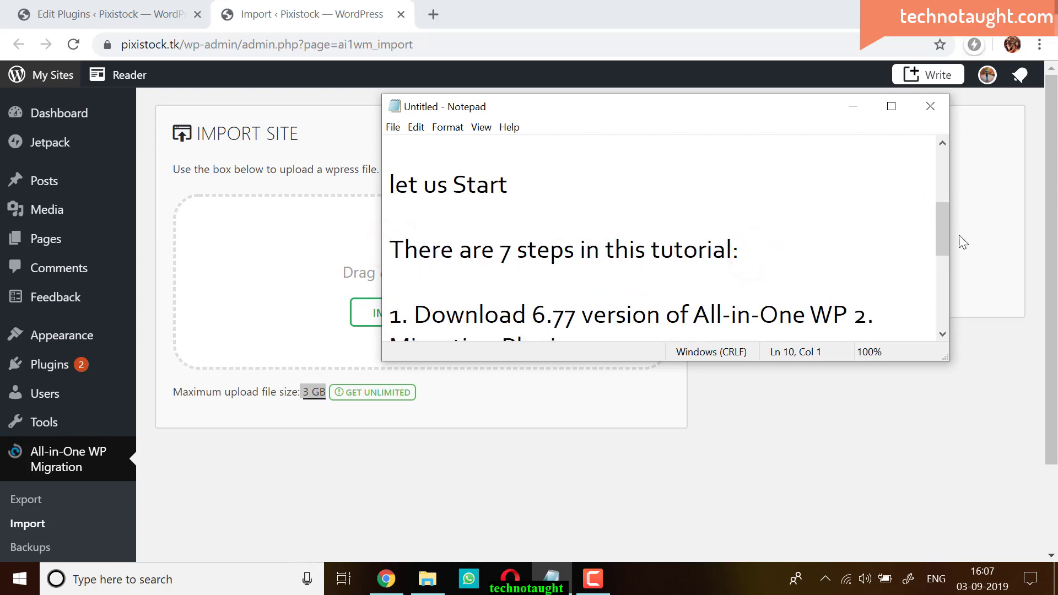
pyautogui.moveTo(942, 233); pyautogui.dragTo(944, 255)
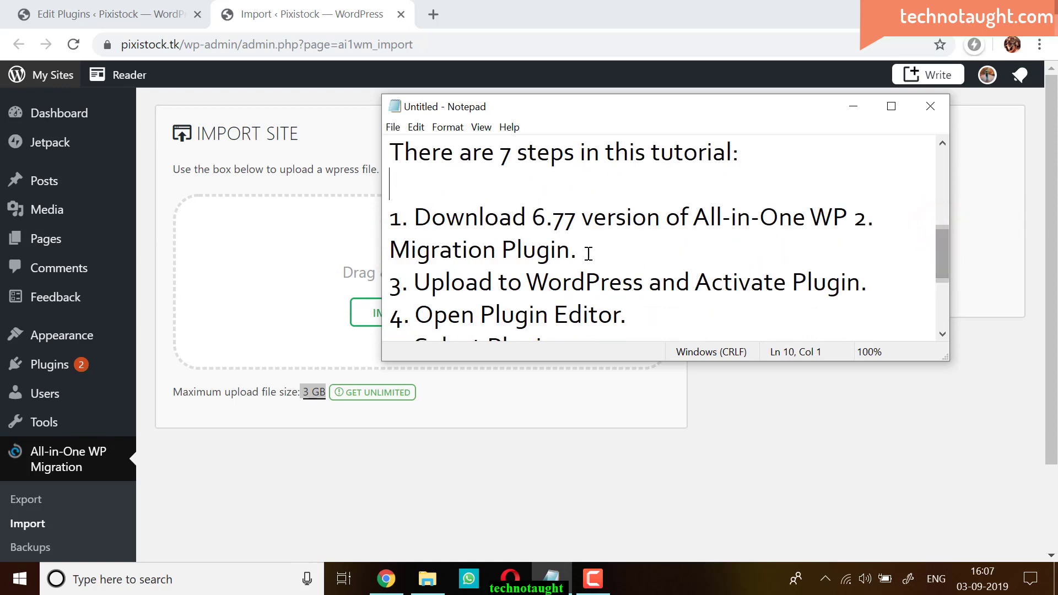
pyautogui.moveTo(578, 254); pyautogui.dragTo(386, 216)
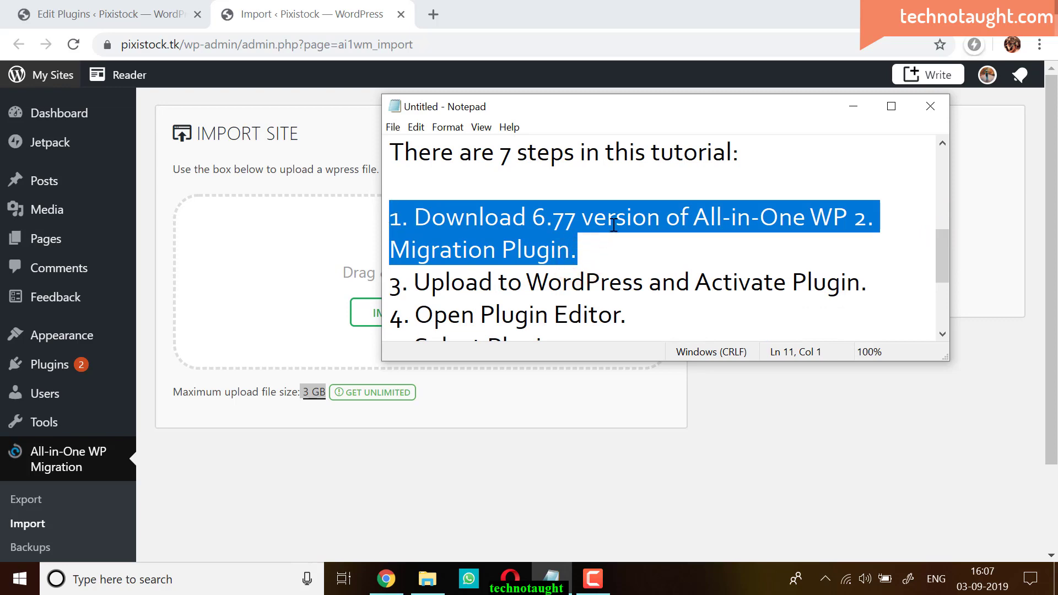
pyautogui.click(622, 252)
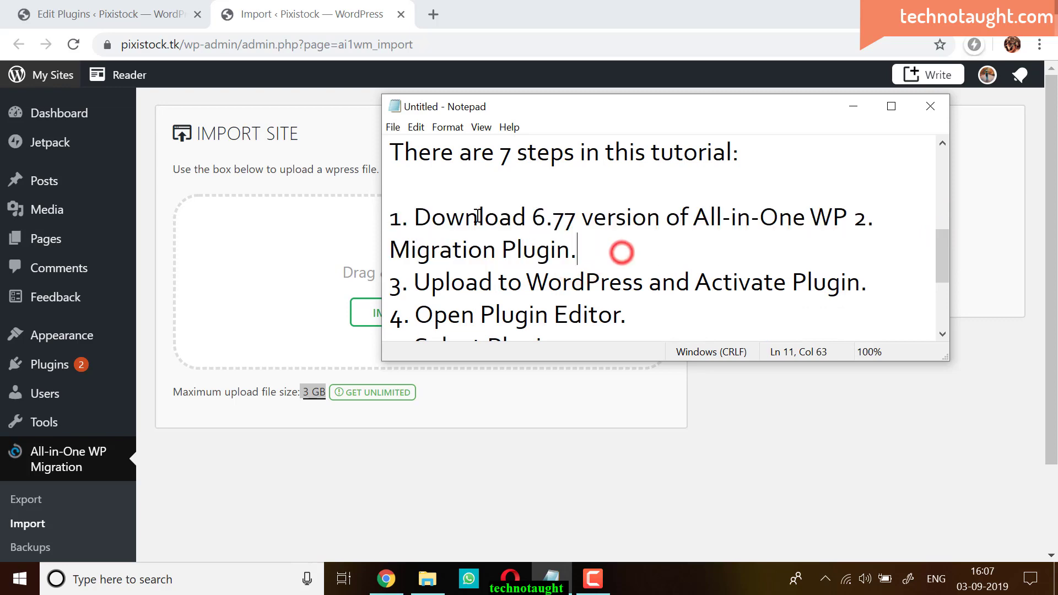
# Switch to Chrome and open the technotaught website in a new tab
pyautogui.click(433, 15)
pyautogui.write('technotaught')
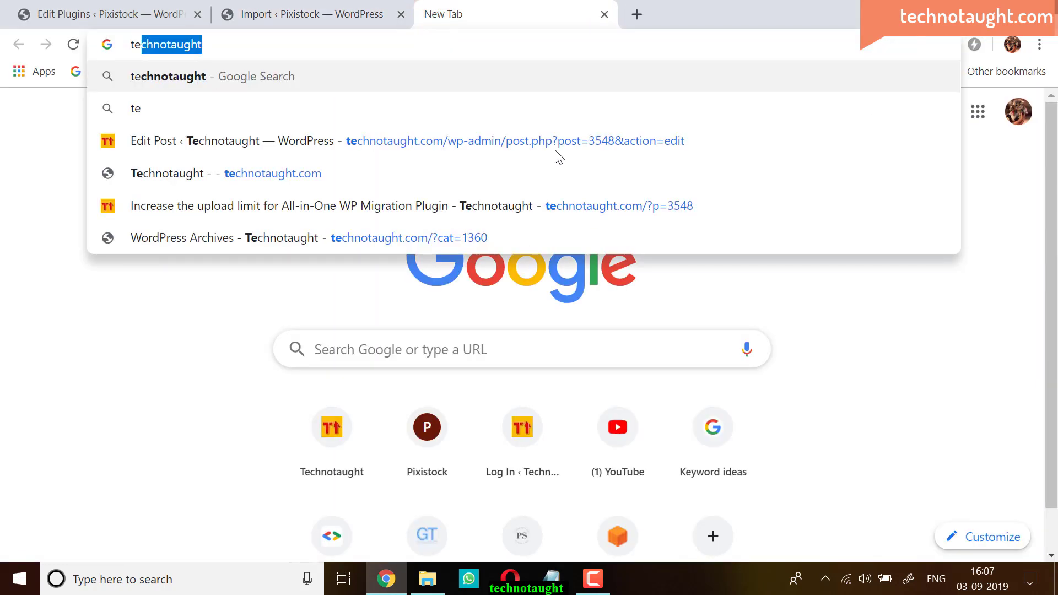
pyautogui.press('Return')
# Open the article "Increase the upload limit for All-in-One WP Migration Plugin" from the site's WordPress blog category
pyautogui.click(226, 221)
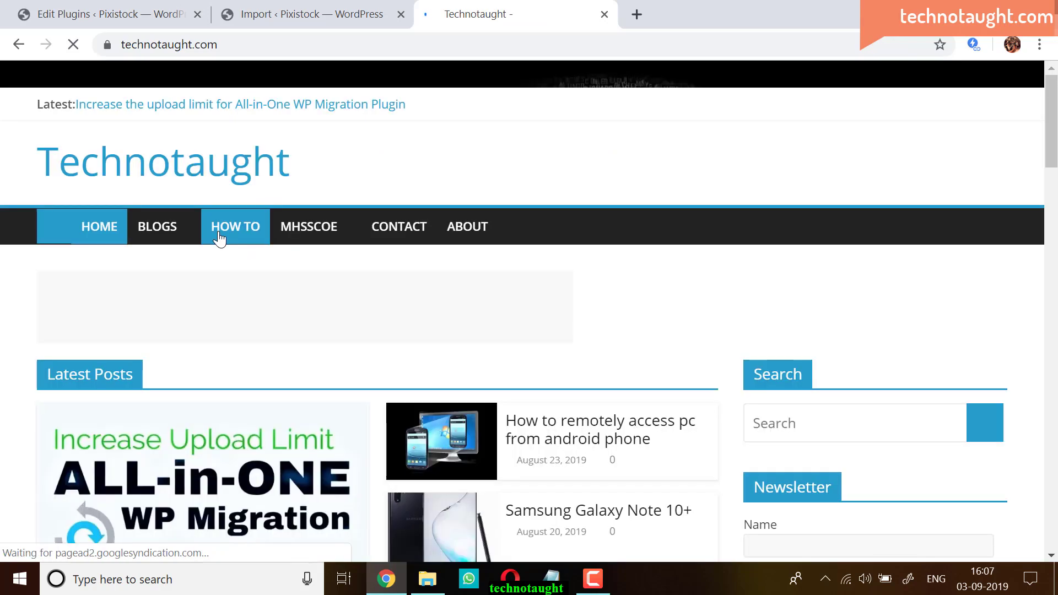
pyautogui.moveTo(202, 242)
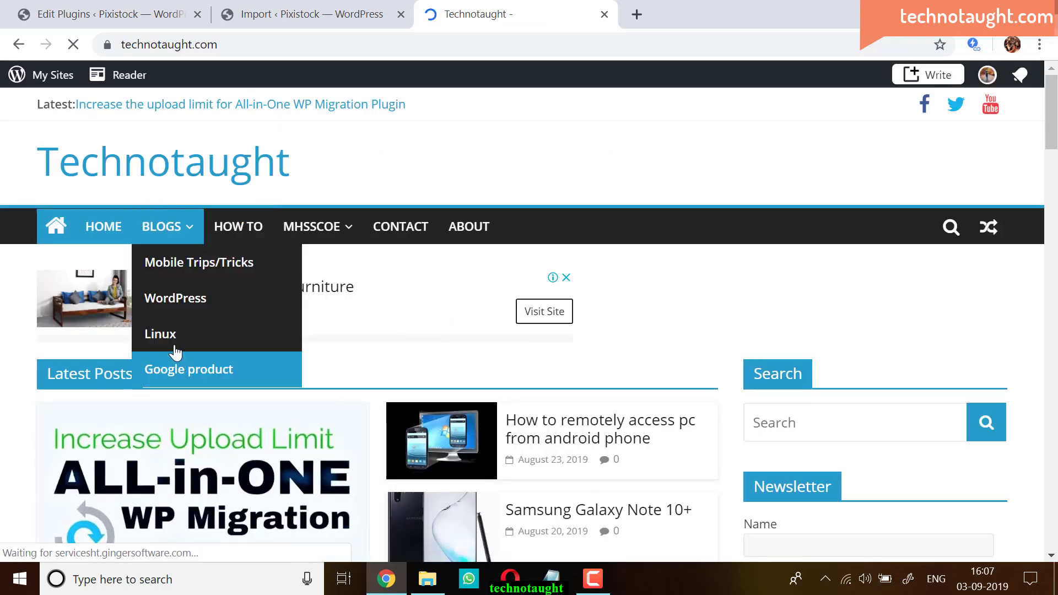
pyautogui.click(181, 300)
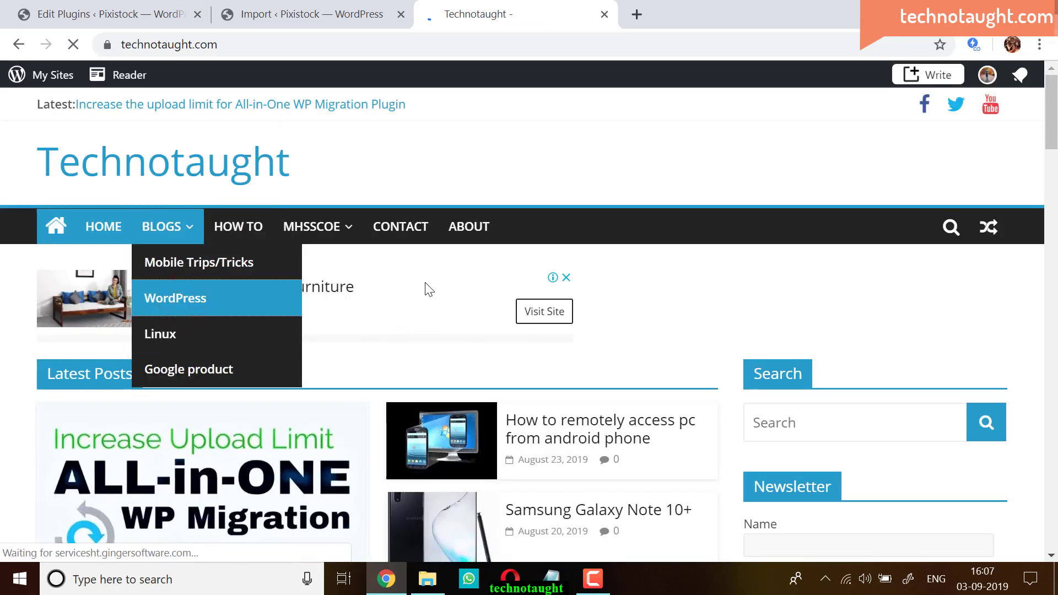
pyautogui.moveTo(1054, 102); pyautogui.dragTo(1054, 181)
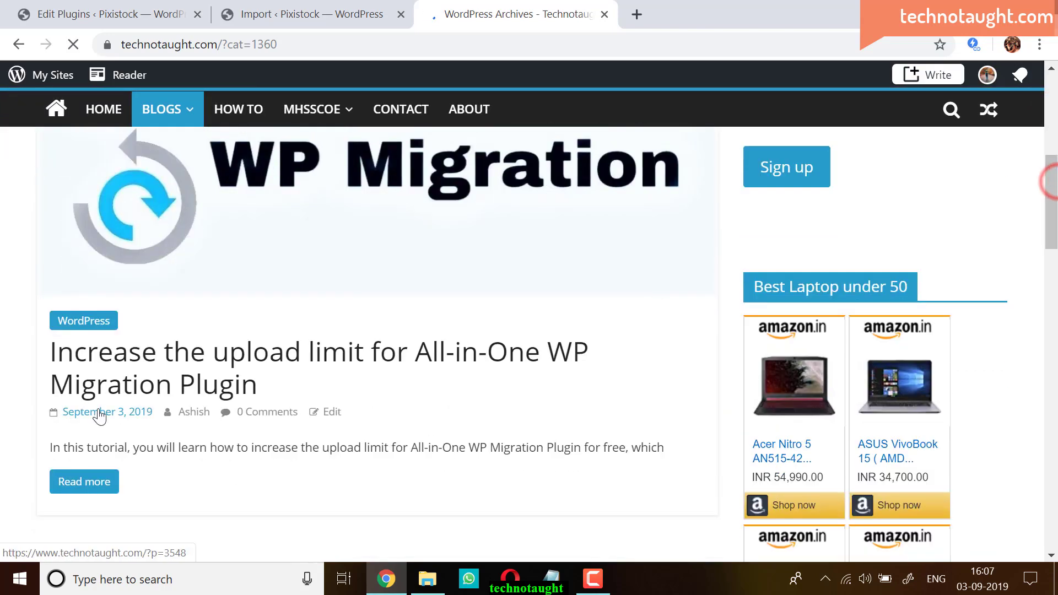
pyautogui.click(127, 373)
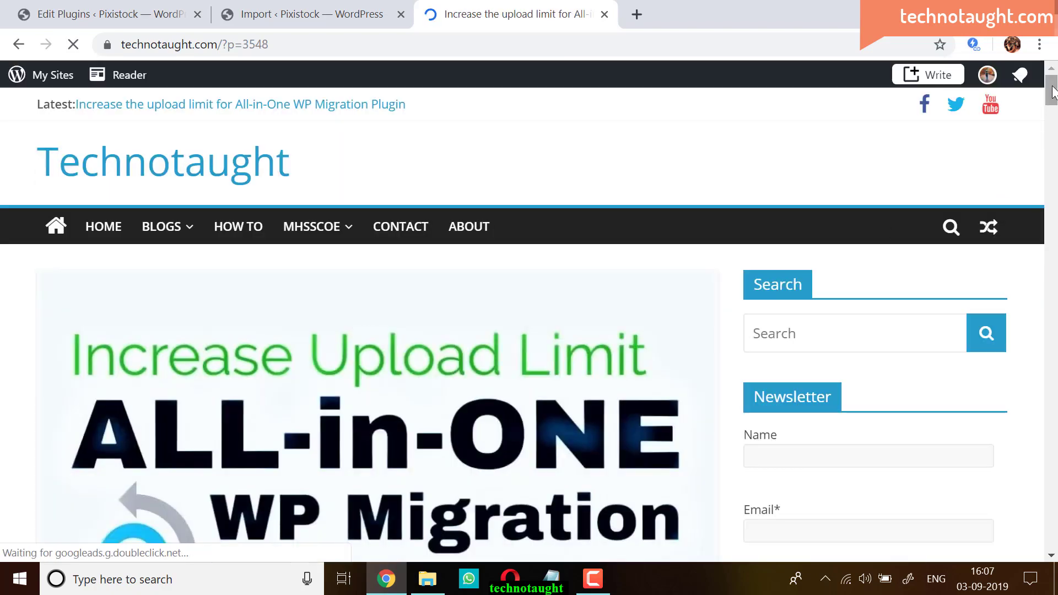
# Read the article's title, introduction and step list down to Step 1 about downloading plugin version 6.77
pyautogui.moveTo(1050, 85); pyautogui.dragTo(1051, 118)
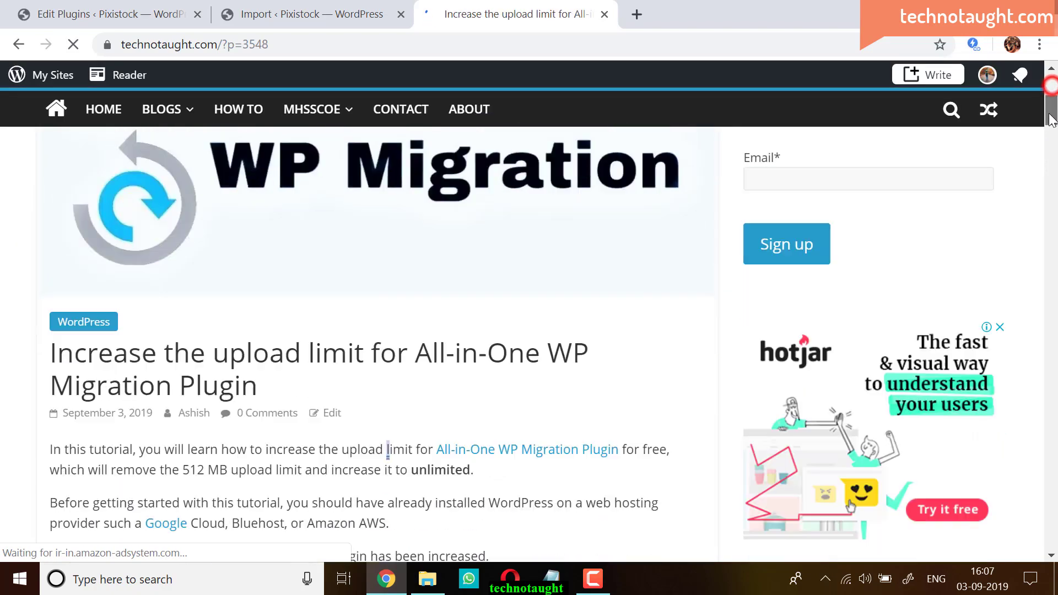
pyautogui.scroll(-2, 610, 195)
pyautogui.moveTo(56, 253); pyautogui.dragTo(342, 279)
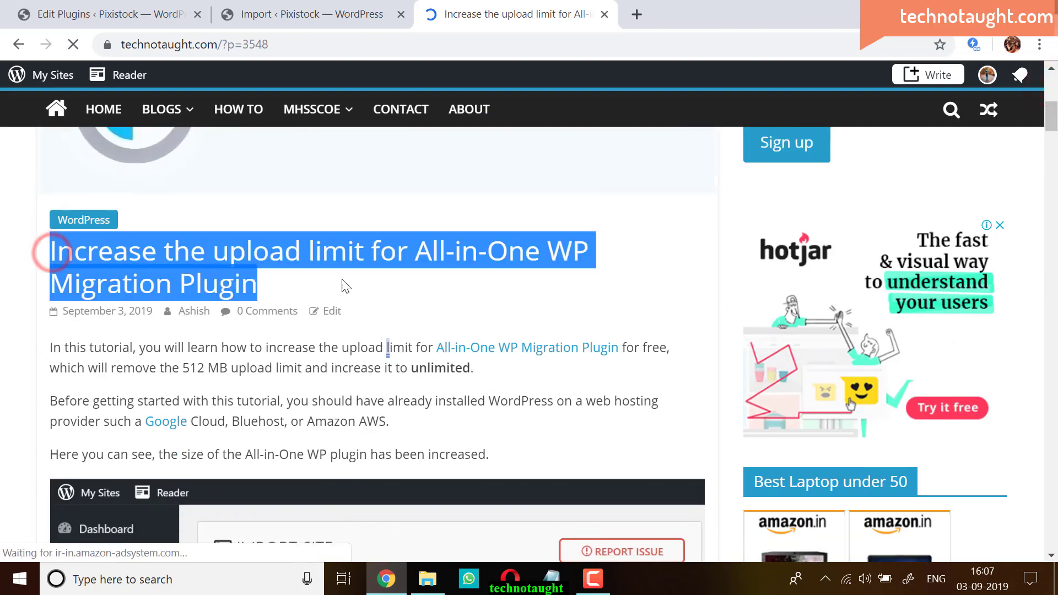
pyautogui.moveTo(1056, 120); pyautogui.dragTo(1053, 168)
pyautogui.moveTo(53, 242); pyautogui.dragTo(275, 409)
pyautogui.moveTo(1051, 151); pyautogui.dragTo(1049, 180)
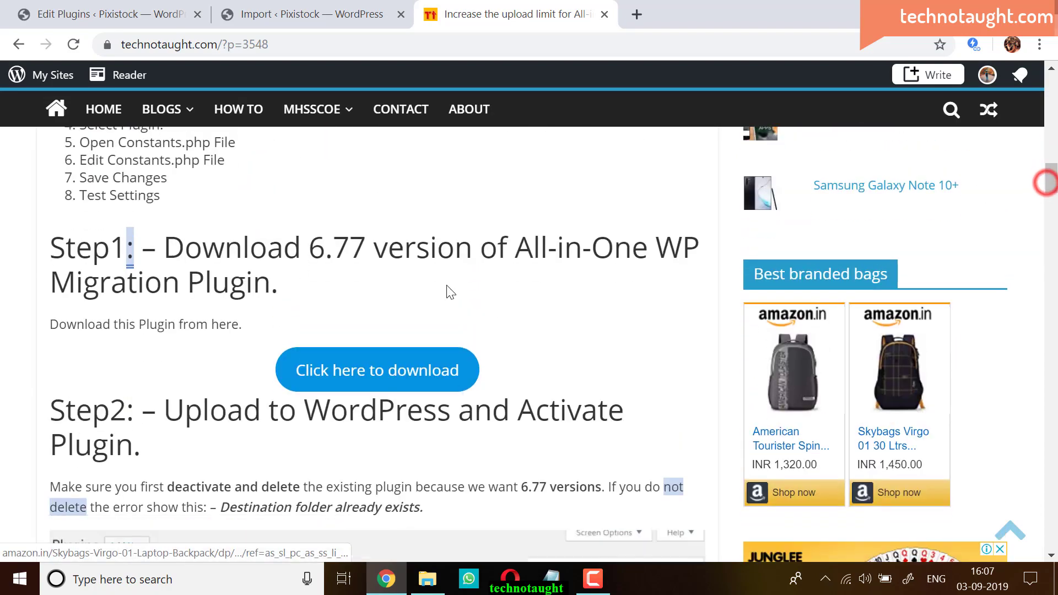
pyautogui.moveTo(173, 249); pyautogui.dragTo(468, 367)
pyautogui.click(546, 328)
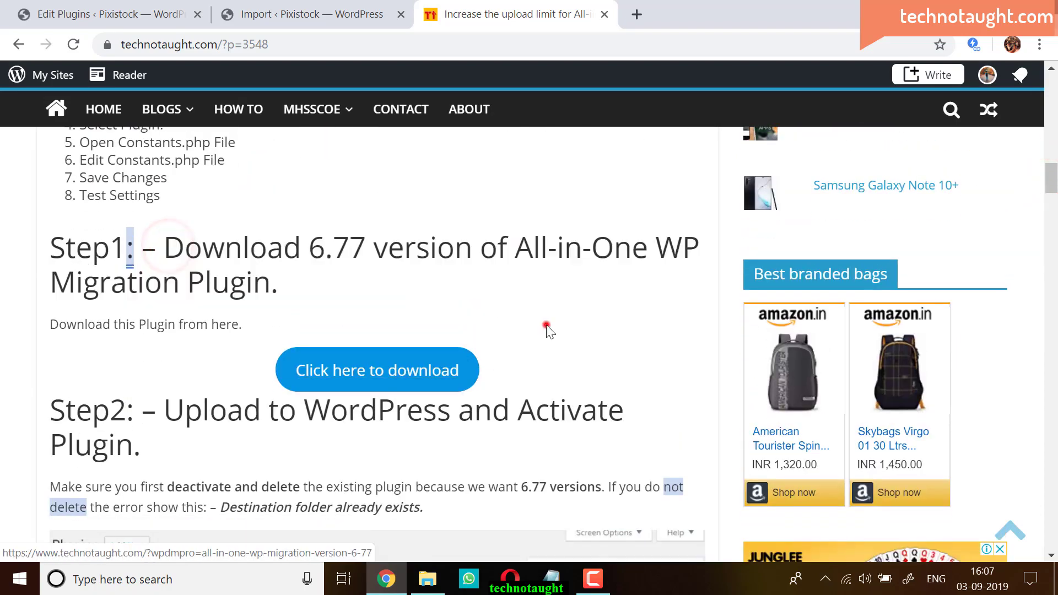
# Open the download page for All-in-One WP Migration version 6.77 in a new tab and find the captcha section
pyautogui.rightClick(380, 374)
pyautogui.click(408, 385)
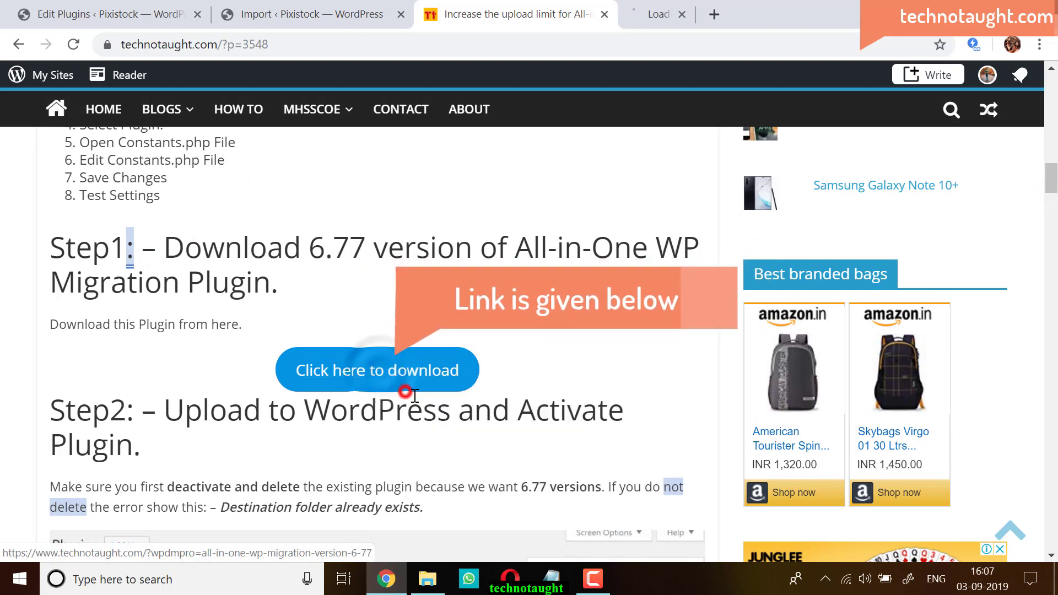
pyautogui.click(700, 14)
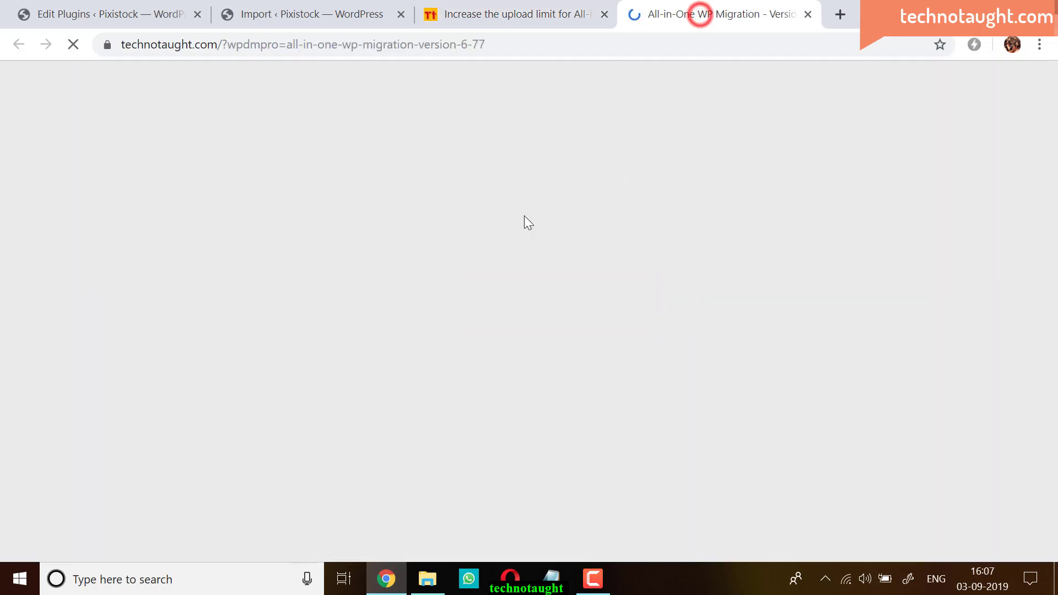
pyautogui.moveTo(1051, 116); pyautogui.dragTo(1055, 187)
pyautogui.scroll(3, 805, 259)
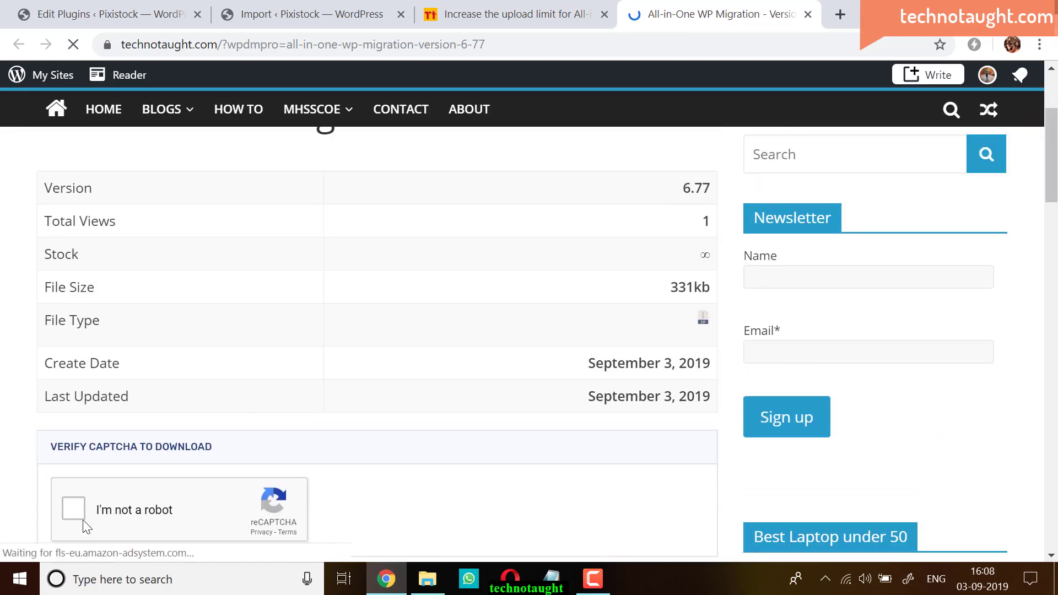
# Complete the captcha check and save all-in-one-wp-migration.6.77.zip in folder A on Local Disk (D:)
pyautogui.click(72, 507)
pyautogui.moveTo(1051, 162); pyautogui.dragTo(1057, 191)
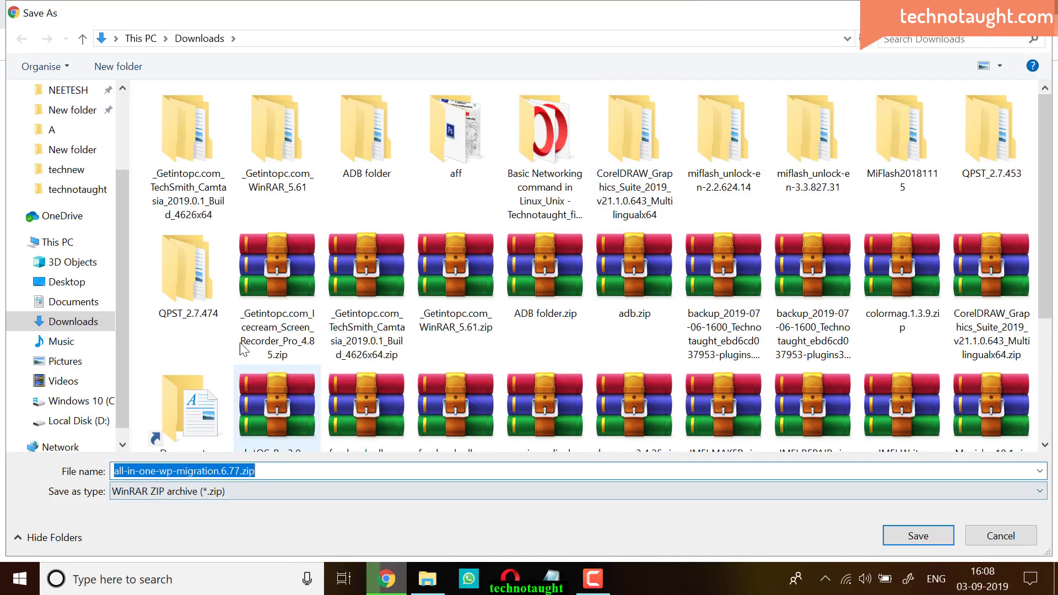
pyautogui.click(87, 421)
pyautogui.doubleClick(207, 121)
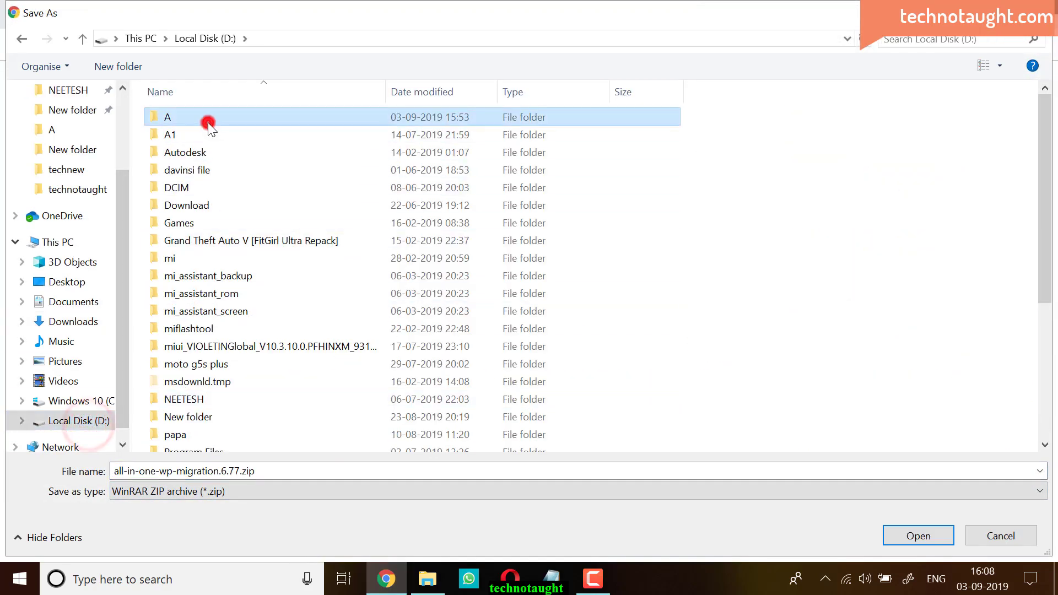
pyautogui.click(929, 537)
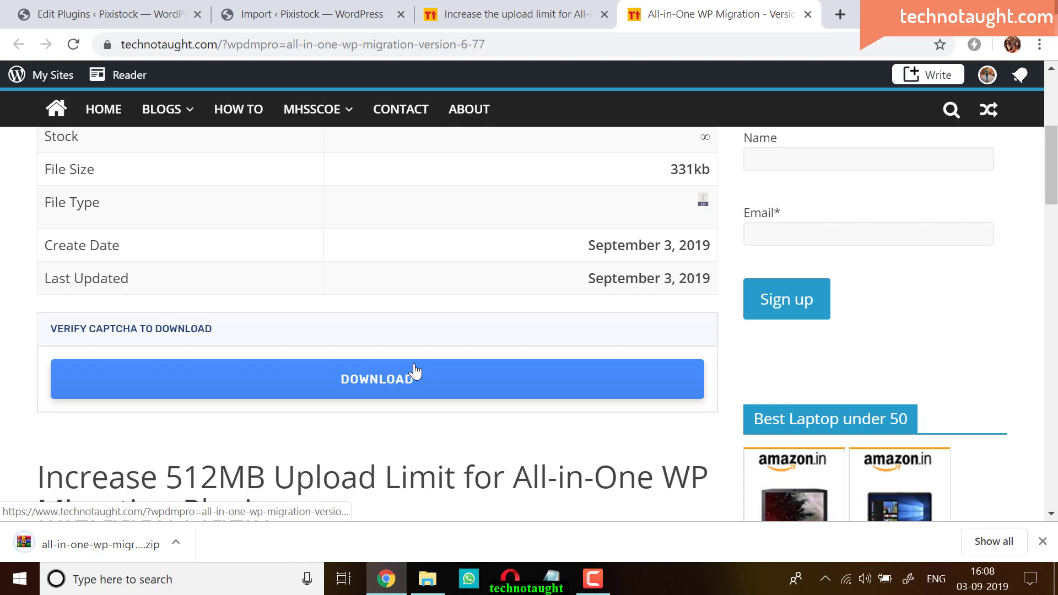
# Check the maximum upload size on the Import page and read the article's Step 2 on deactivating and deleting the existing plugin
pyautogui.click(325, 10)
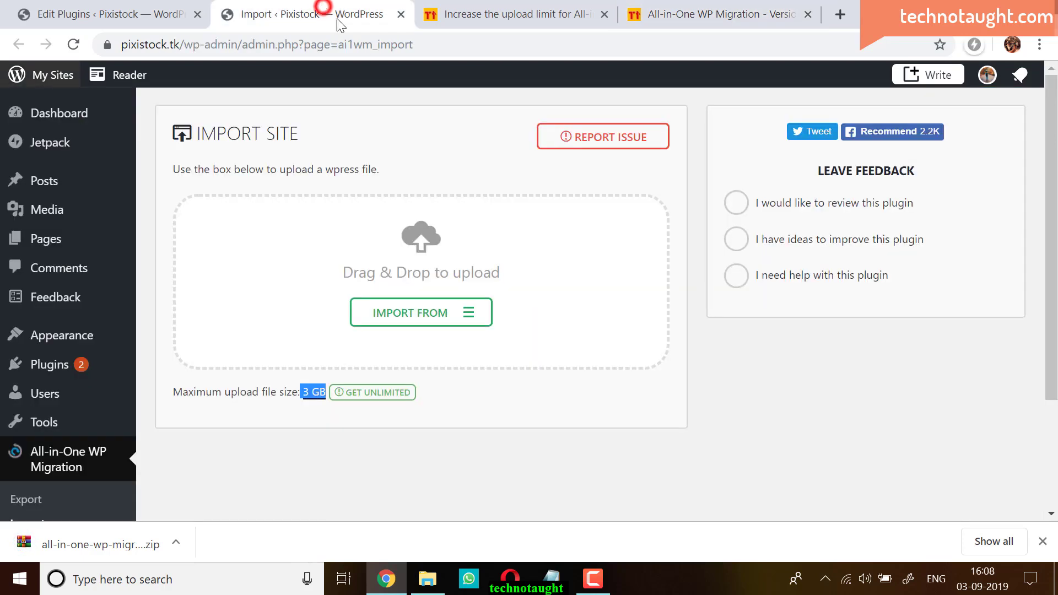
pyautogui.click(343, 462)
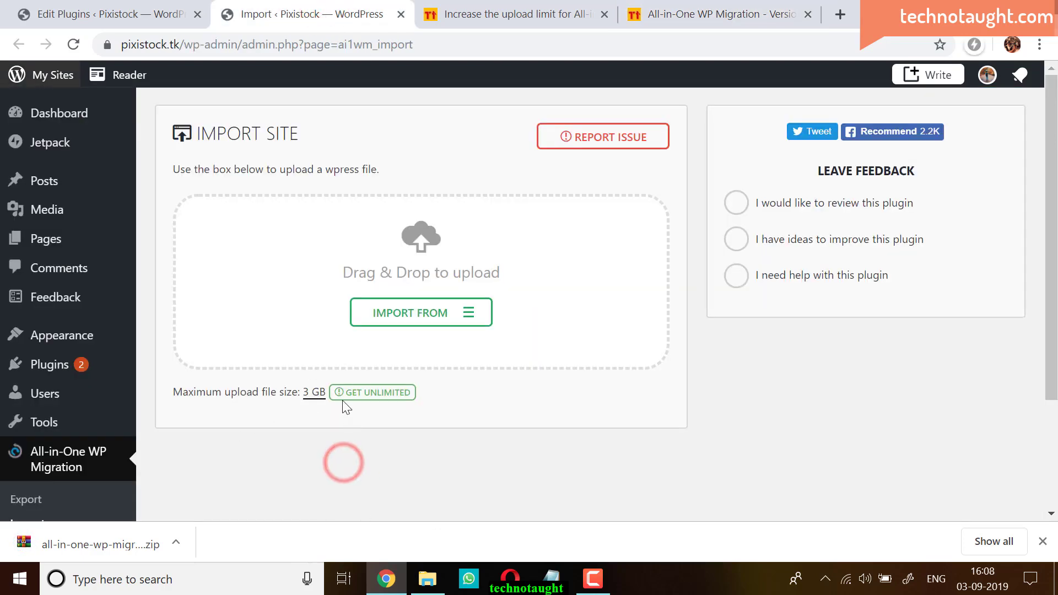
pyautogui.click(509, 10)
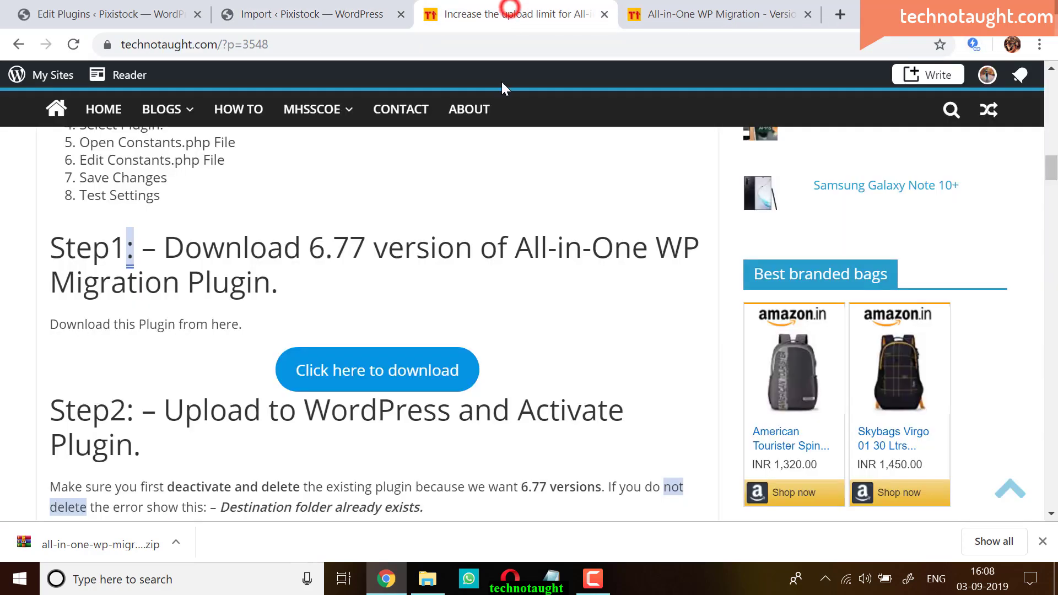
pyautogui.moveTo(1051, 167); pyautogui.dragTo(1051, 178)
pyautogui.moveTo(170, 207); pyautogui.dragTo(314, 264)
pyautogui.click(48, 283)
pyautogui.moveTo(49, 283); pyautogui.dragTo(280, 300)
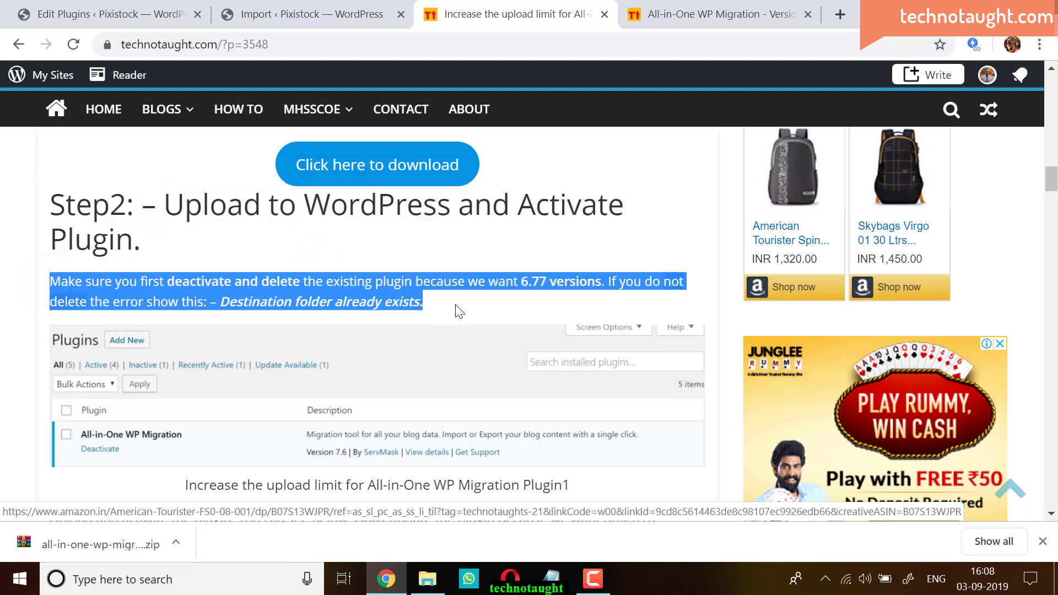
# Open the Pixistock site's installed plugins list and deactivate the All-in-One WP Migration plugin
pyautogui.click(309, 13)
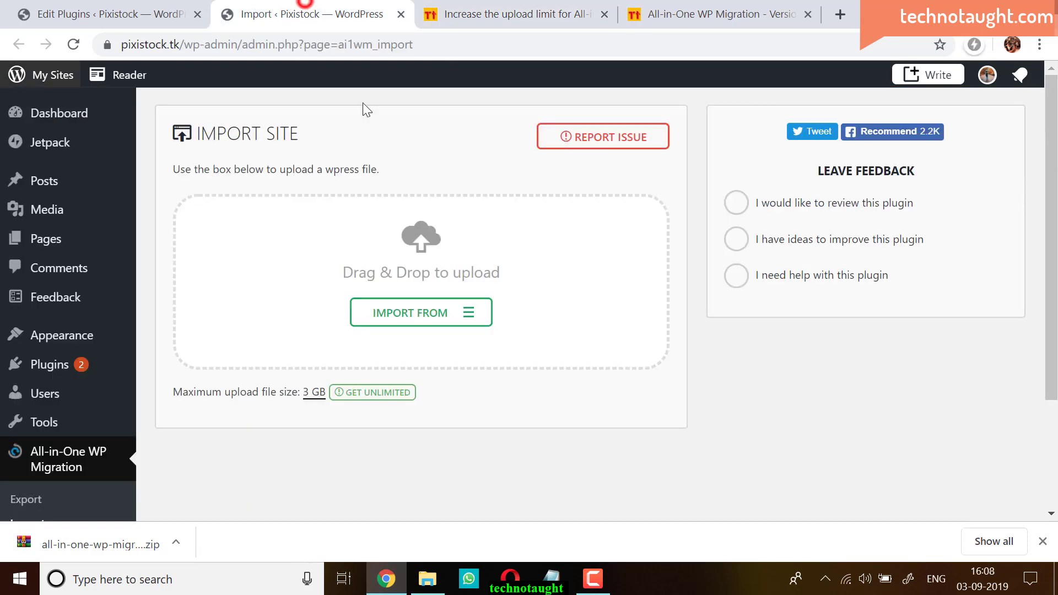
pyautogui.click(51, 365)
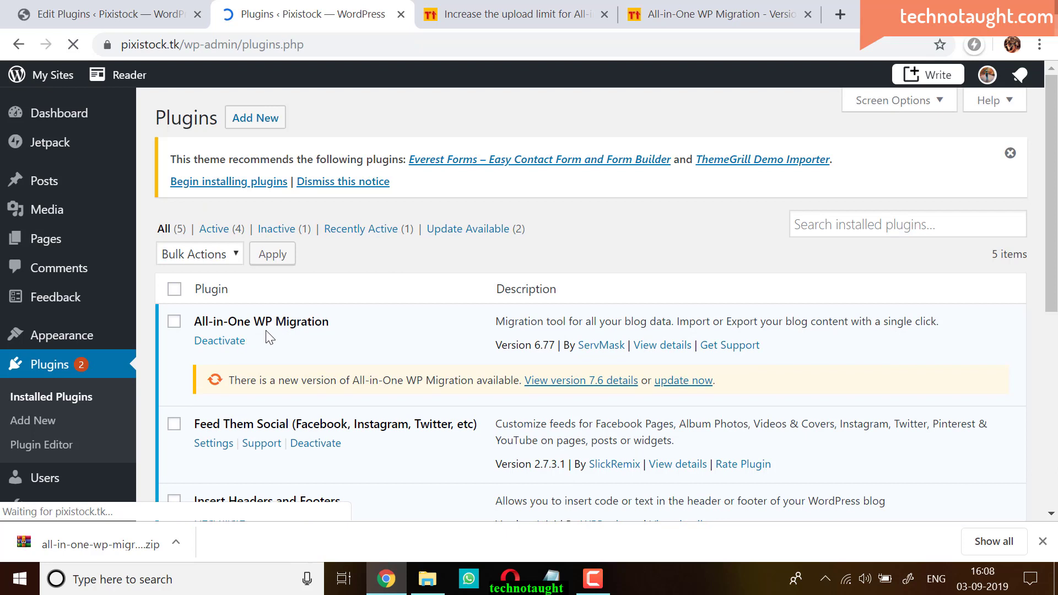
pyautogui.moveTo(1055, 170); pyautogui.dragTo(1055, 243)
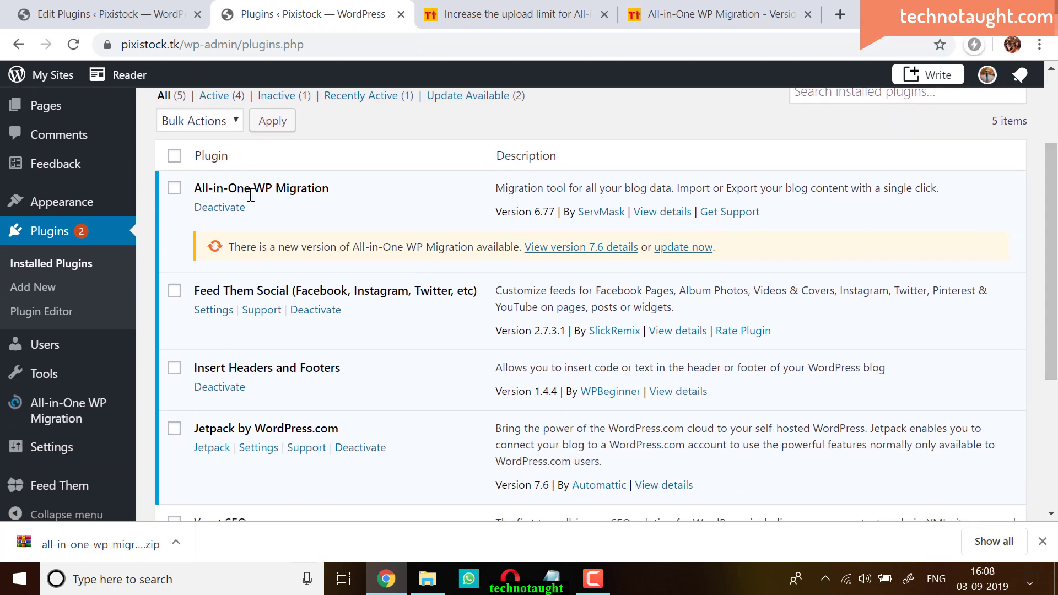
pyautogui.moveTo(200, 190); pyautogui.dragTo(327, 207)
pyautogui.click(226, 210)
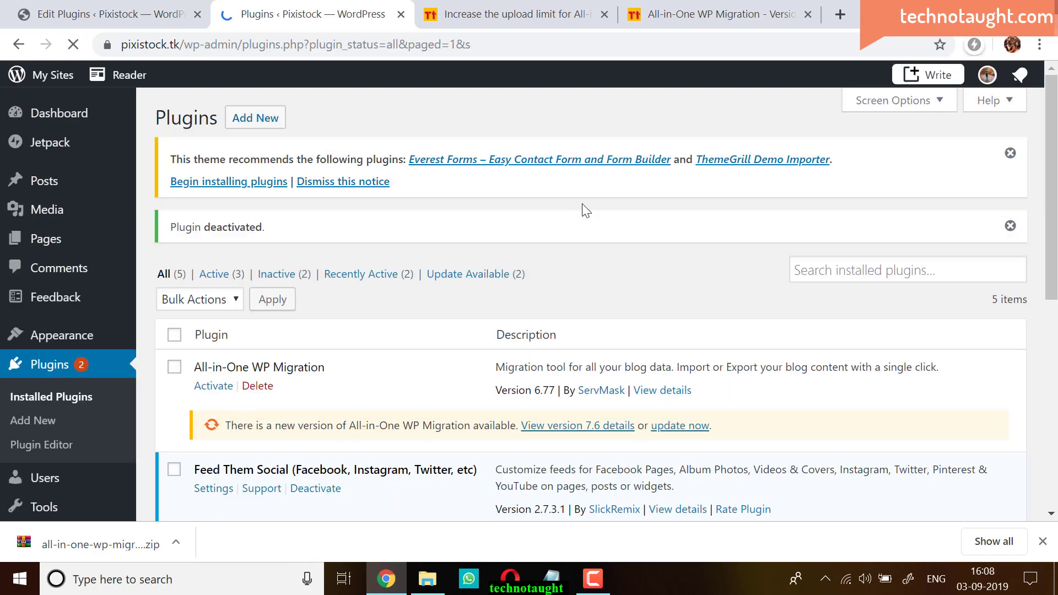
# Delete the deactivated All-in-One WP Migration plugin and its data from the installed plugins list
pyautogui.moveTo(1054, 228); pyautogui.dragTo(1054, 297)
pyautogui.click(258, 275)
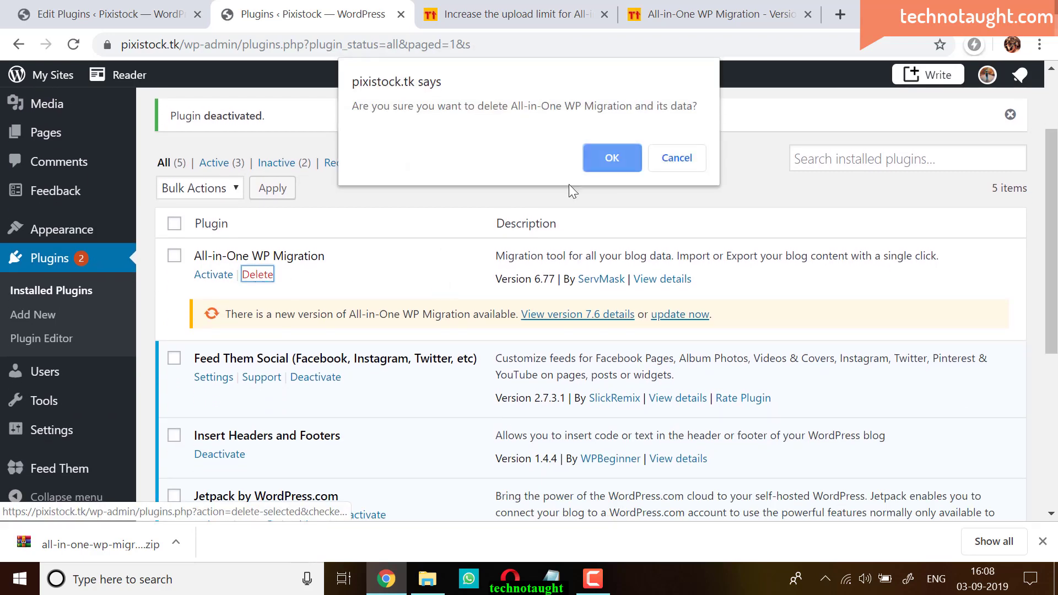
pyautogui.click(621, 156)
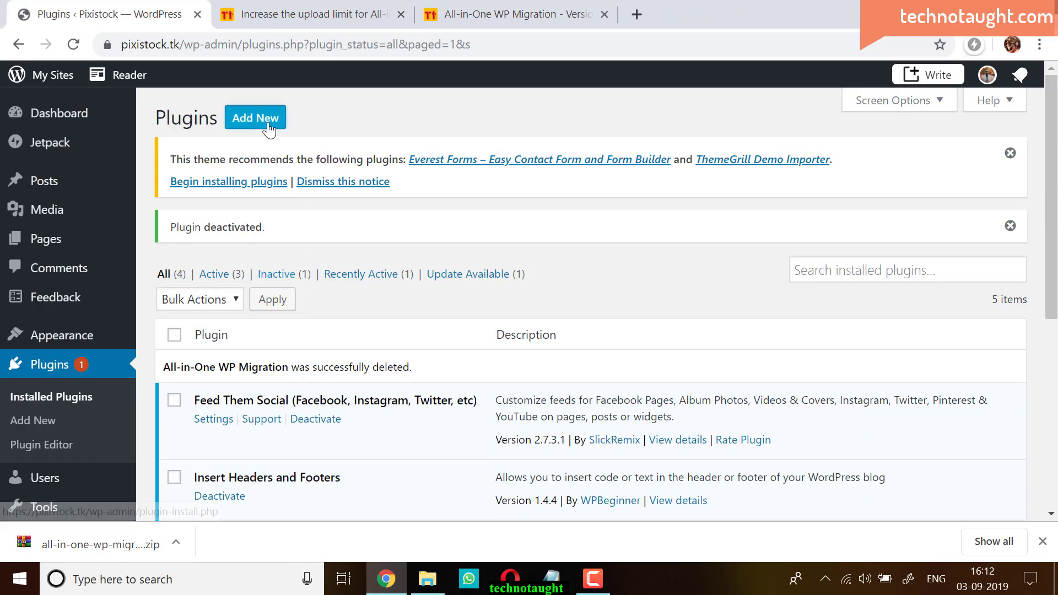
# Upload all-in-one-wp-migration.6.77.zip from folder A on Local Disk (D:) as a new plugin, install it and activate it
pyautogui.click(268, 125)
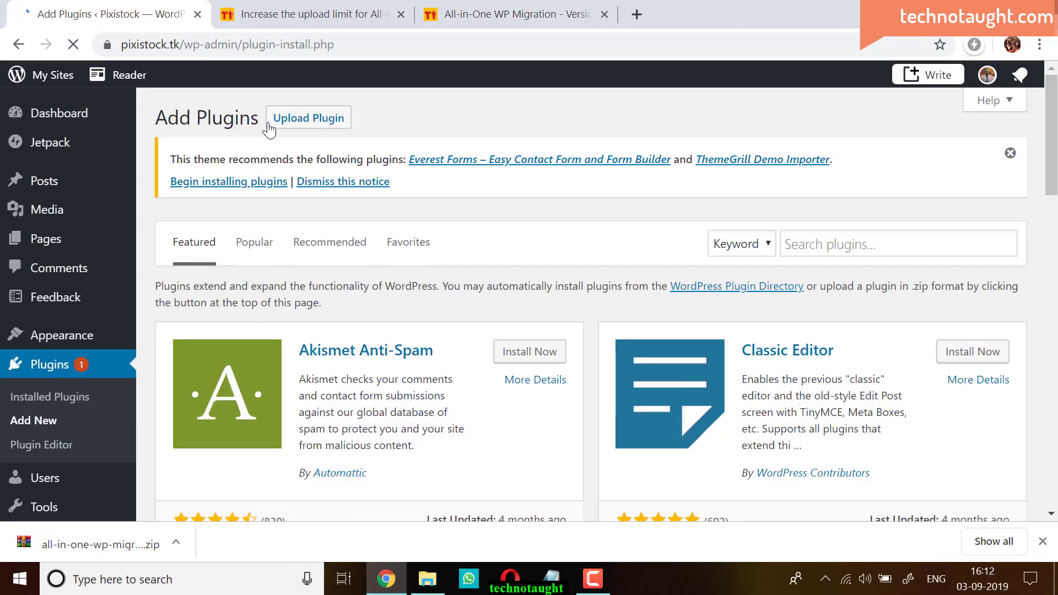
pyautogui.click(323, 125)
pyautogui.click(495, 352)
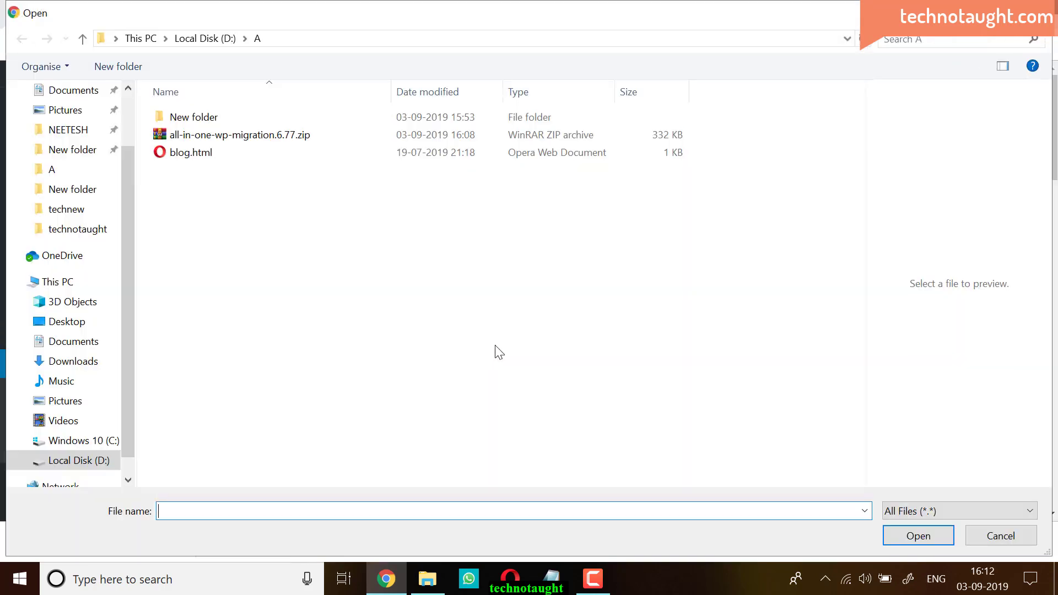
pyautogui.click(194, 135)
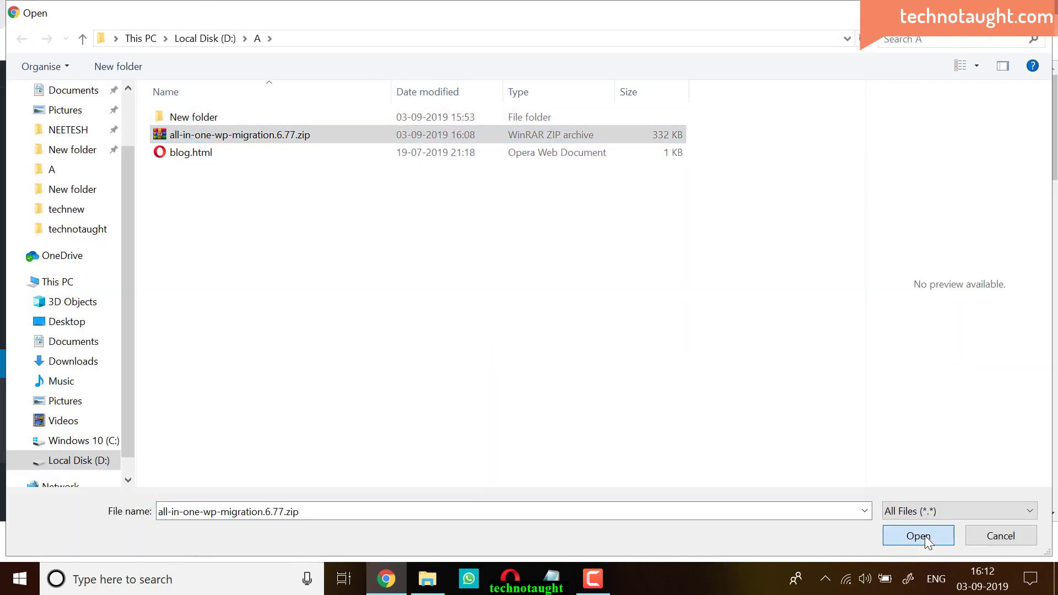
pyautogui.click(924, 536)
pyautogui.click(667, 352)
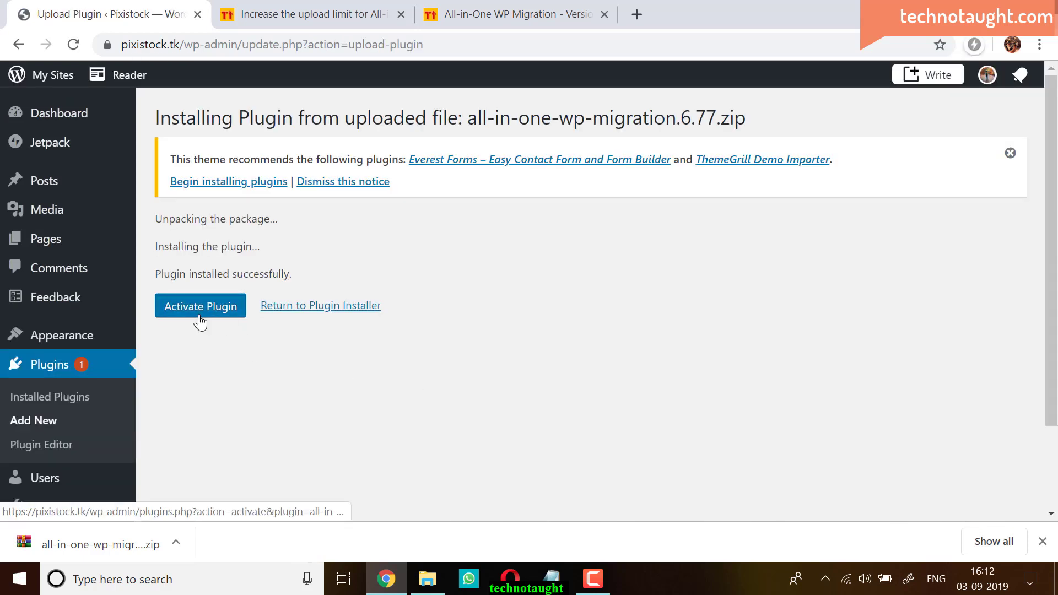
pyautogui.click(200, 306)
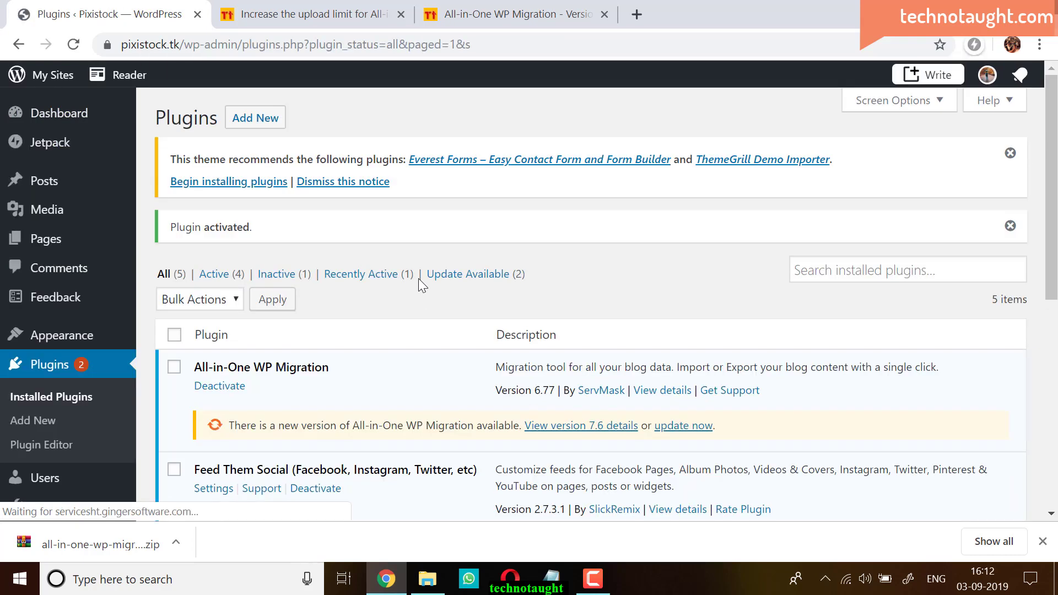
# Check the All-in-One WP Migration version in the plugins list and the maximum upload file size on its Import page
pyautogui.scroll(-3, 944, 275)
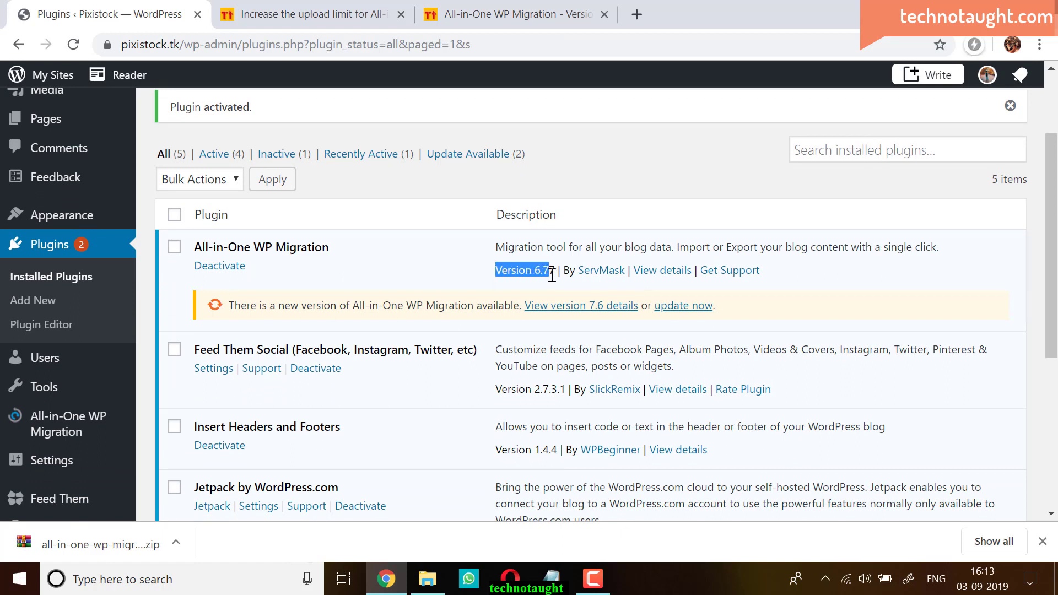
pyautogui.click(223, 419)
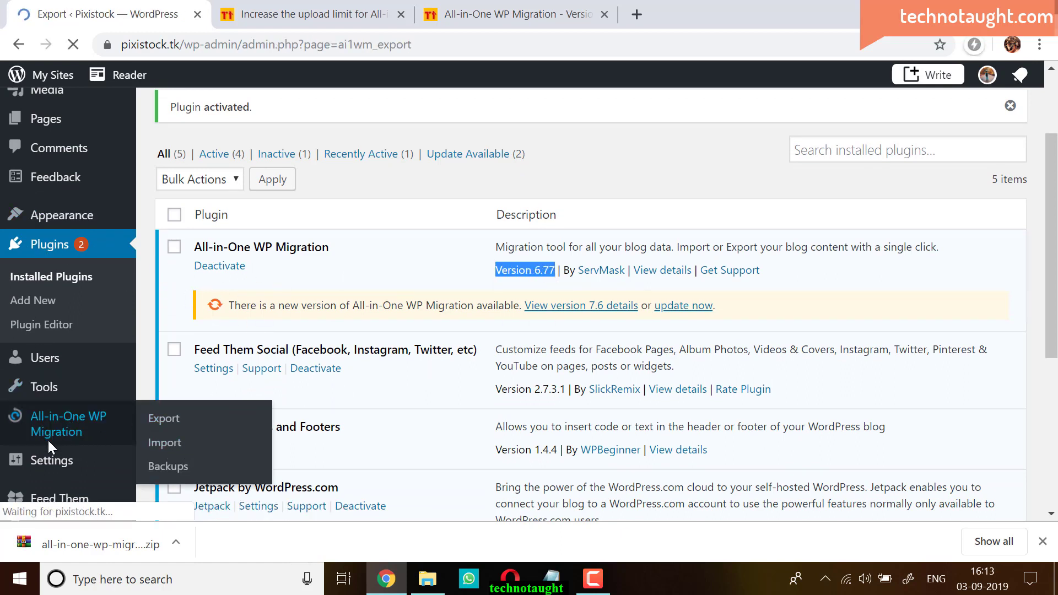
pyautogui.scroll(-2, 99, 402)
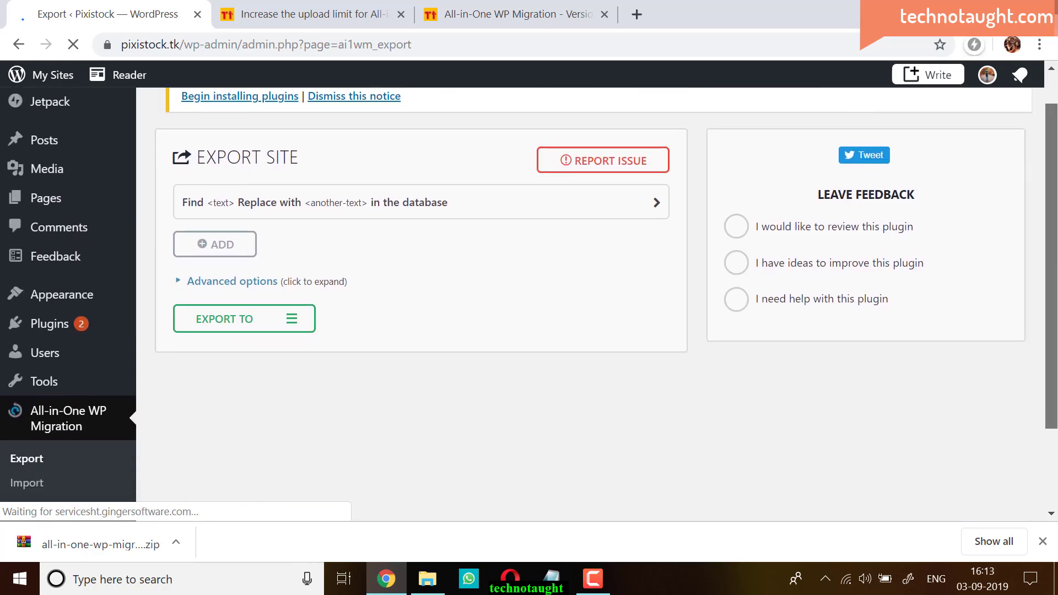
pyautogui.click(27, 441)
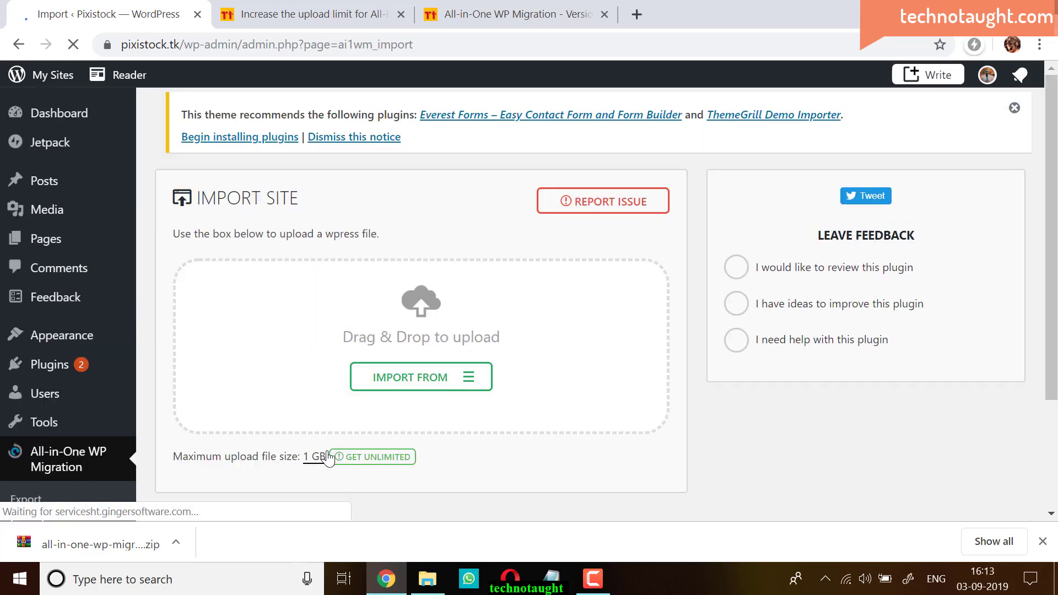
pyautogui.scroll(-2, 386, 392)
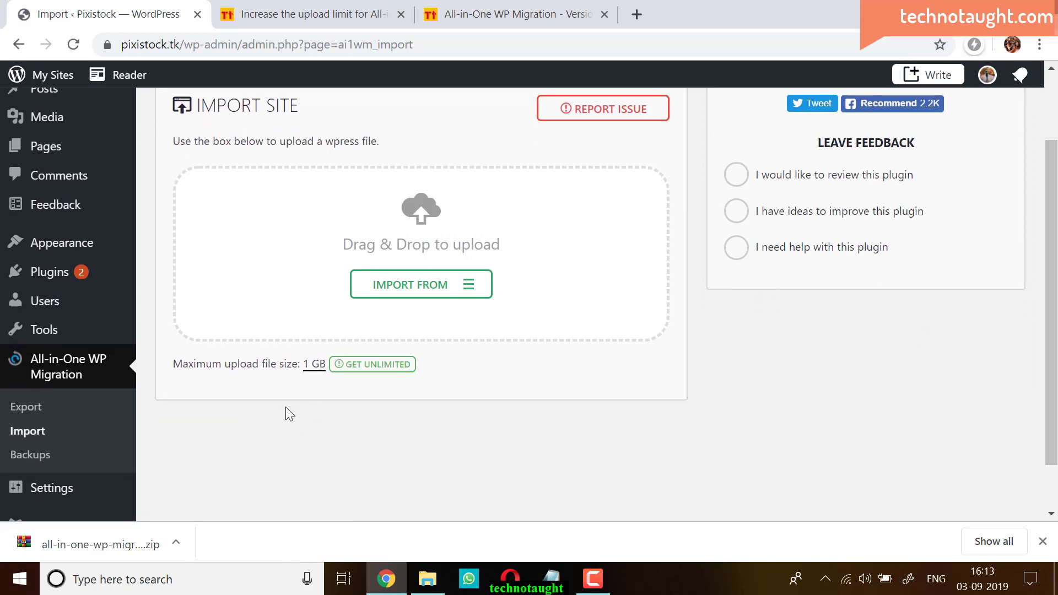
pyautogui.click(322, 398)
pyautogui.scroll(1, 405, 352)
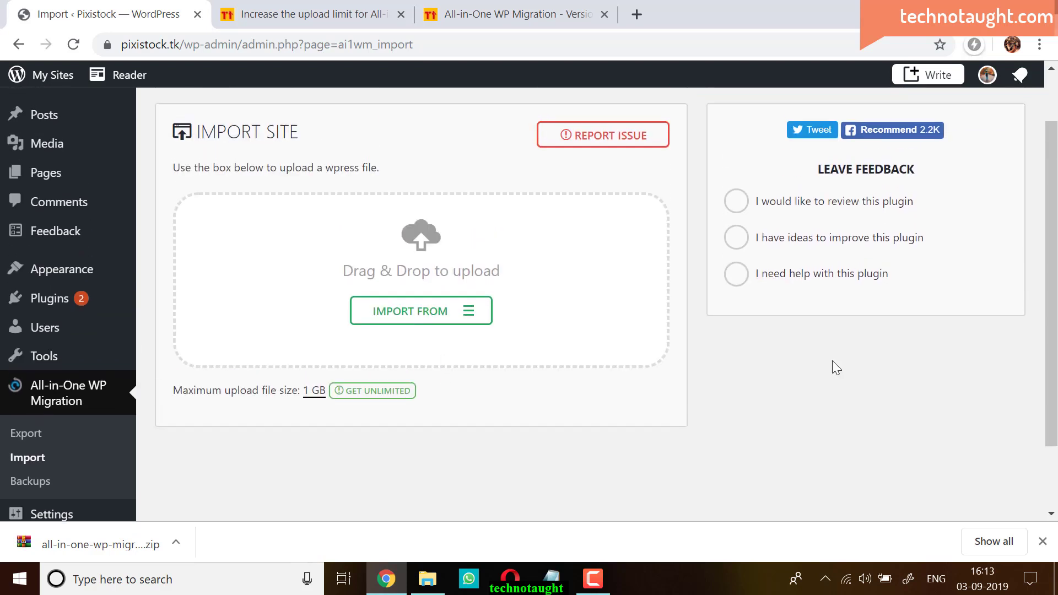
pyautogui.moveTo(1053, 324); pyautogui.dragTo(1055, 363)
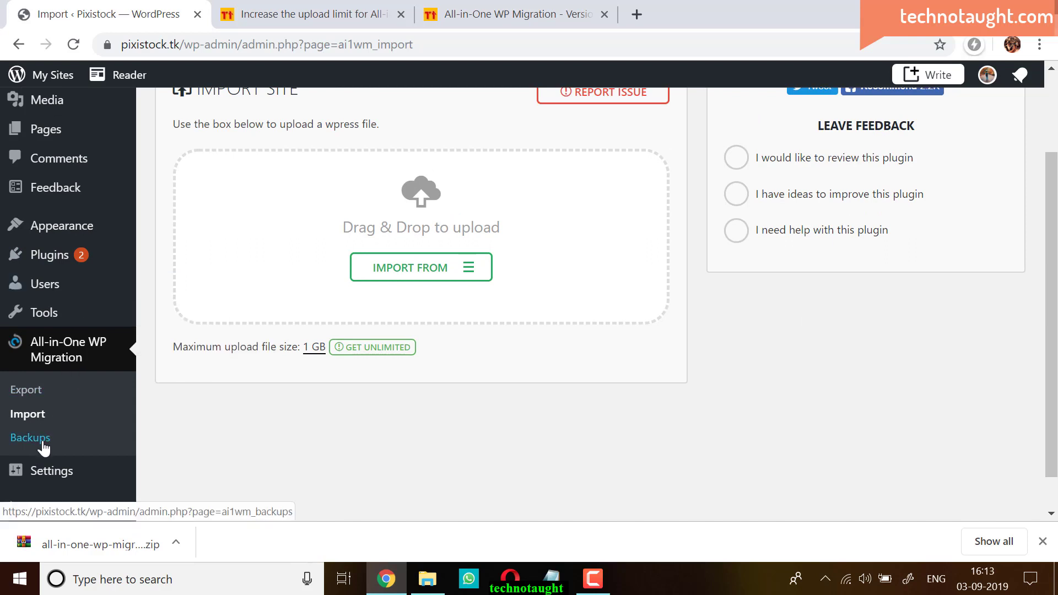
# Open the WordPress Plugin Editor in a new tab and switch to it
pyautogui.moveTo(66, 265)
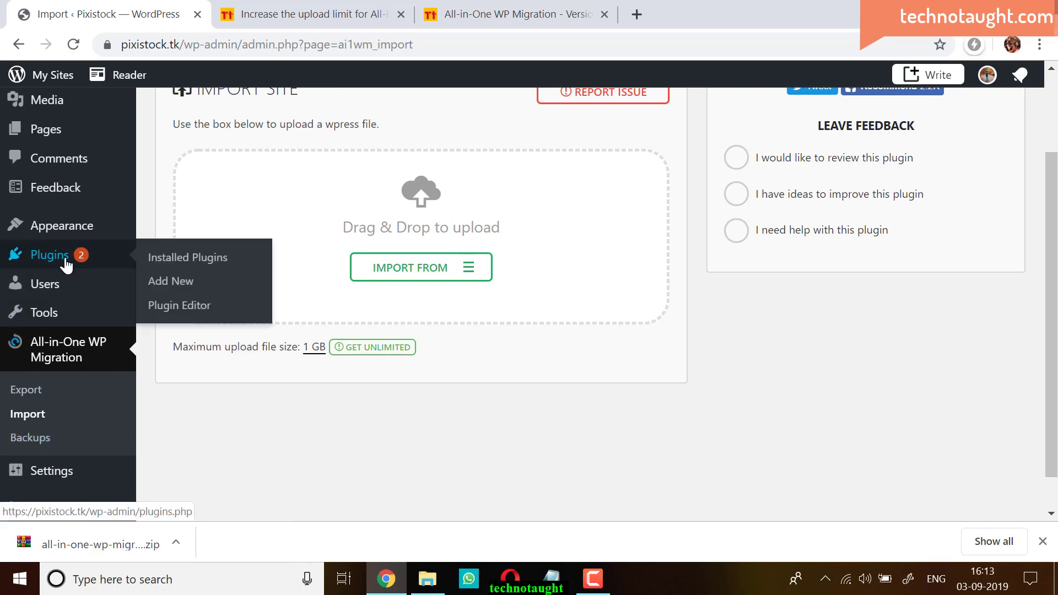
pyautogui.rightClick(200, 317)
pyautogui.click(266, 323)
pyautogui.click(215, 24)
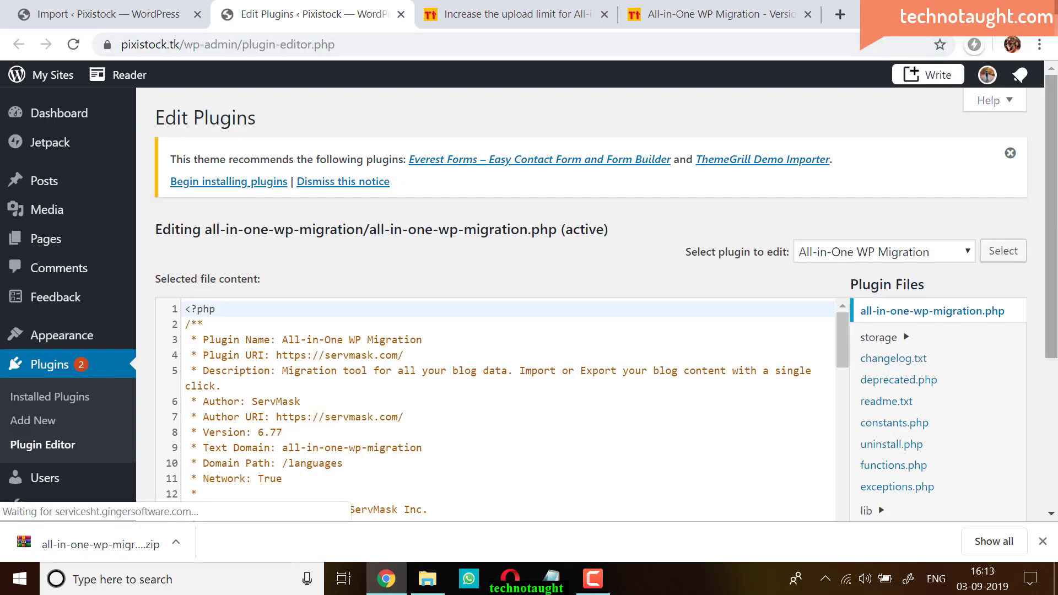
pyautogui.moveTo(1055, 309); pyautogui.dragTo(1055, 363)
# Review steps 4 and 5 of the Notepad checklist and choose All-in-One WP Migration as the plugin to edit
pyautogui.click(550, 577)
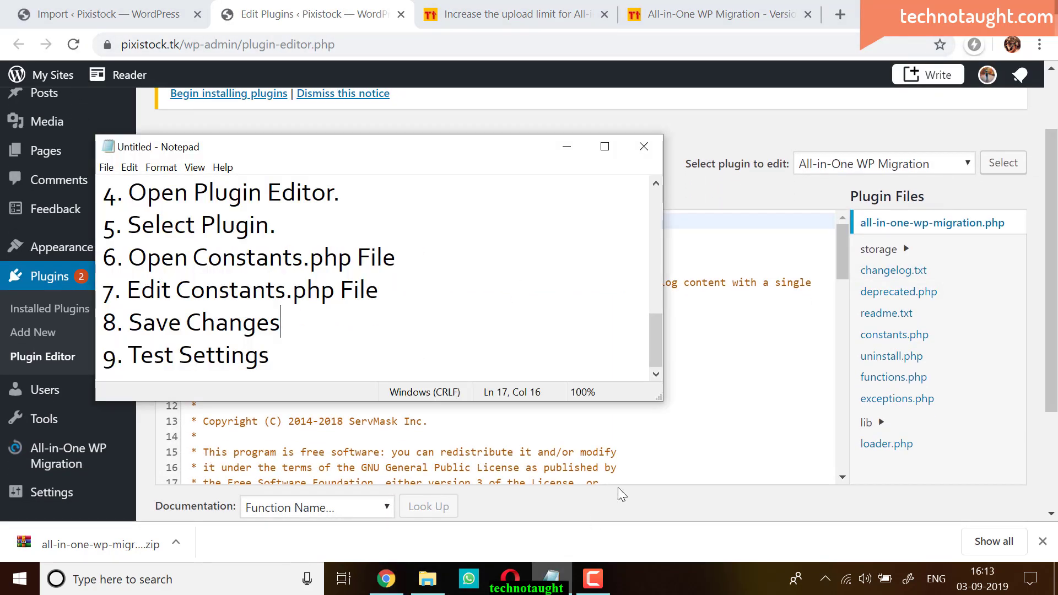
pyautogui.moveTo(659, 350); pyautogui.dragTo(657, 341)
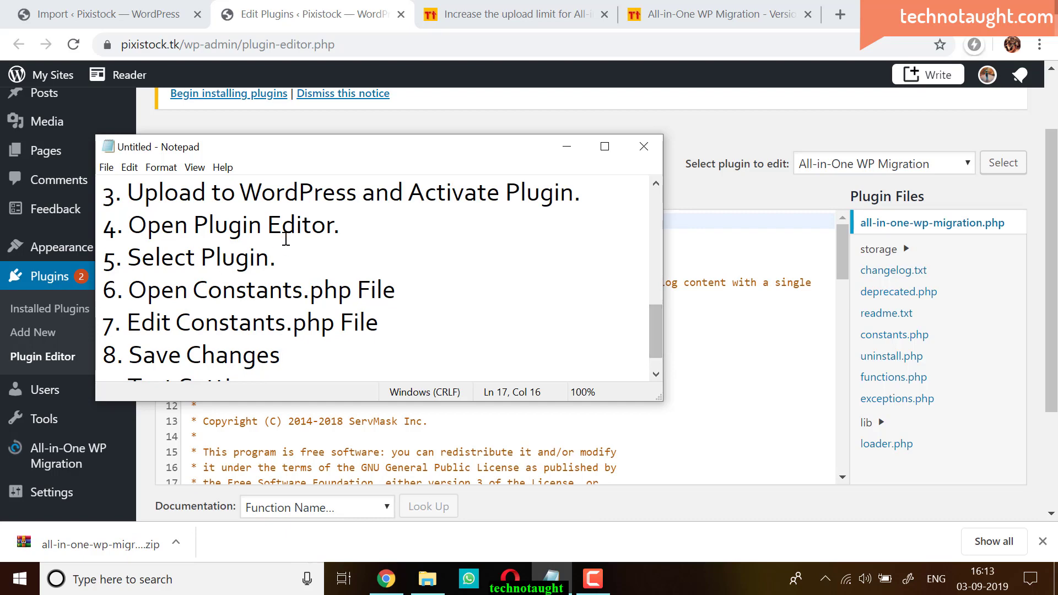
pyautogui.moveTo(353, 230); pyautogui.dragTo(132, 227)
pyautogui.moveTo(283, 257); pyautogui.dragTo(140, 254)
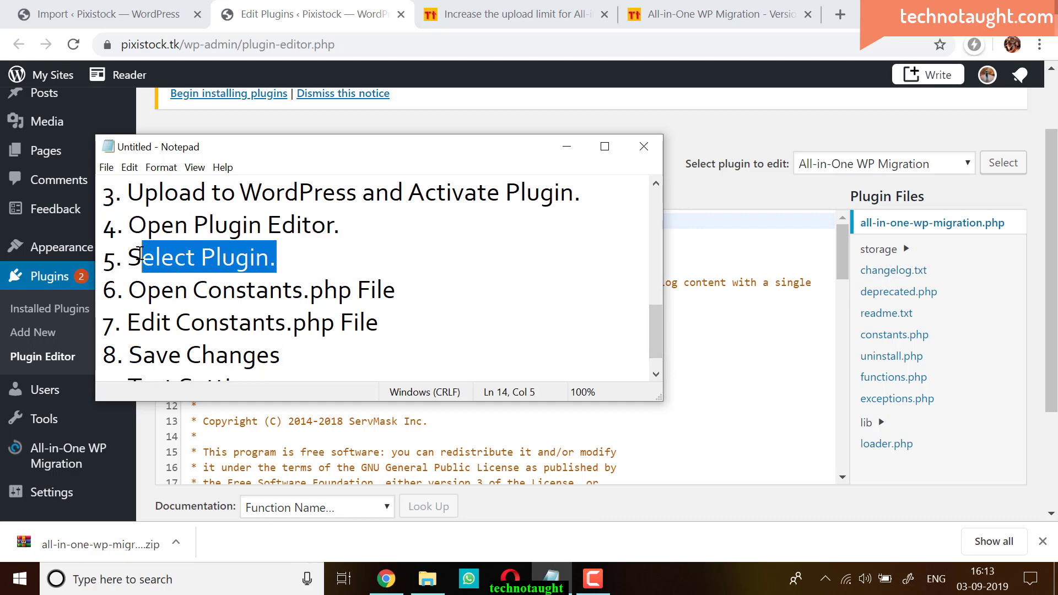
pyautogui.click(944, 166)
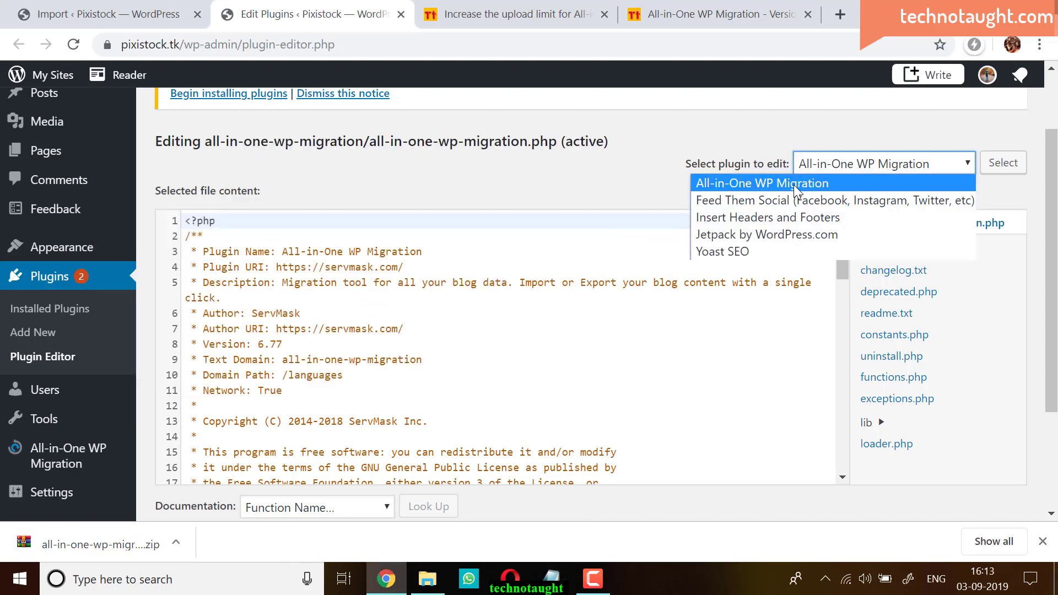
pyautogui.click(865, 165)
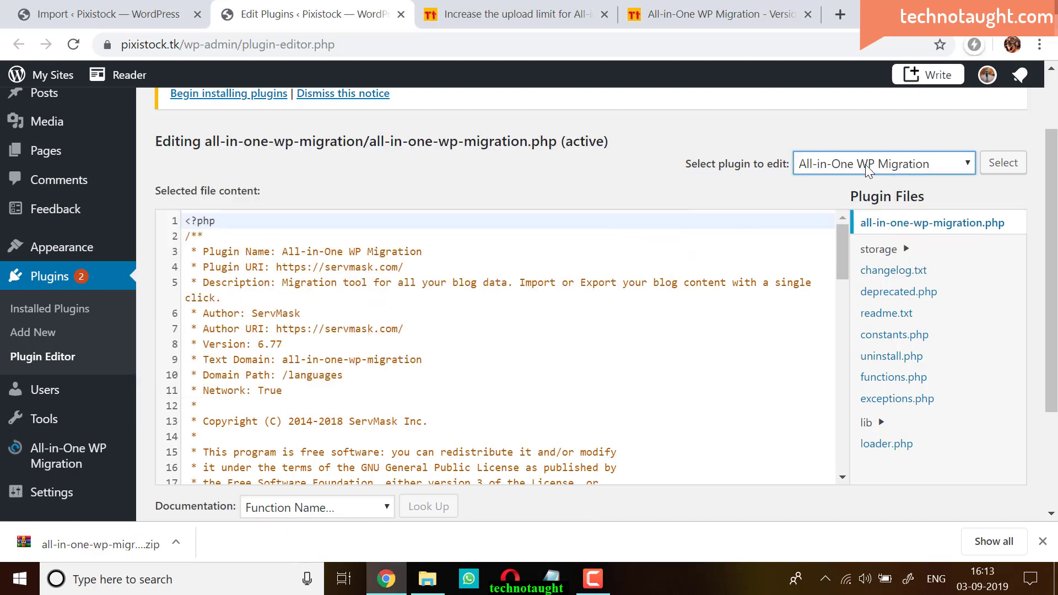
# Consult step 6 of the Notepad checklist and open the plugin's constants.php file in the editor
pyautogui.click(562, 586)
pyautogui.moveTo(407, 294); pyautogui.dragTo(156, 304)
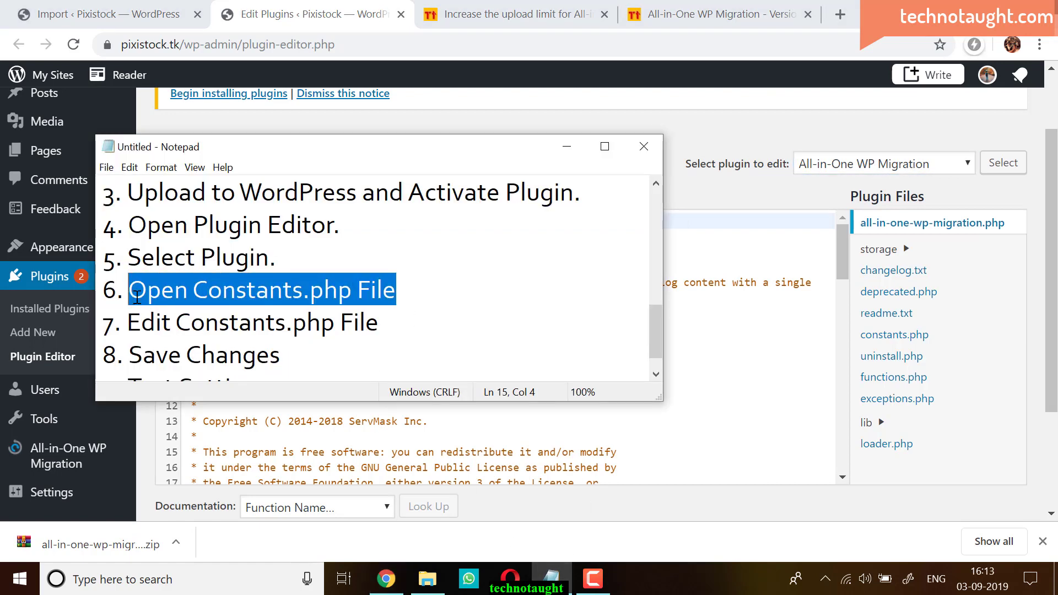
pyautogui.click(904, 336)
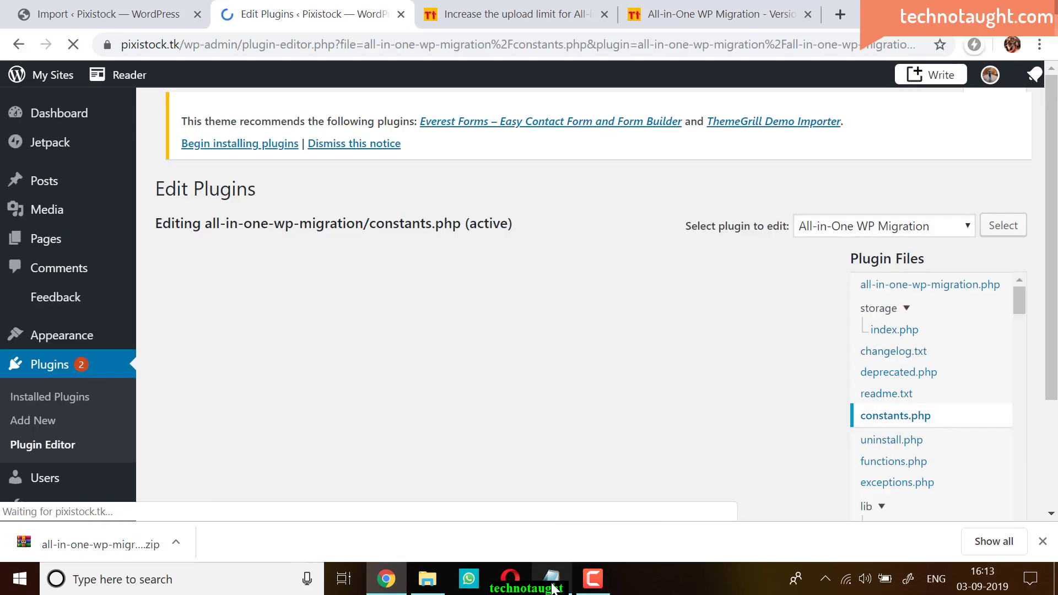
# Read step 7 of the Notepad checklist on editing Constants.php, and return to the file in the plugin editor
pyautogui.click(552, 585)
pyautogui.click(554, 588)
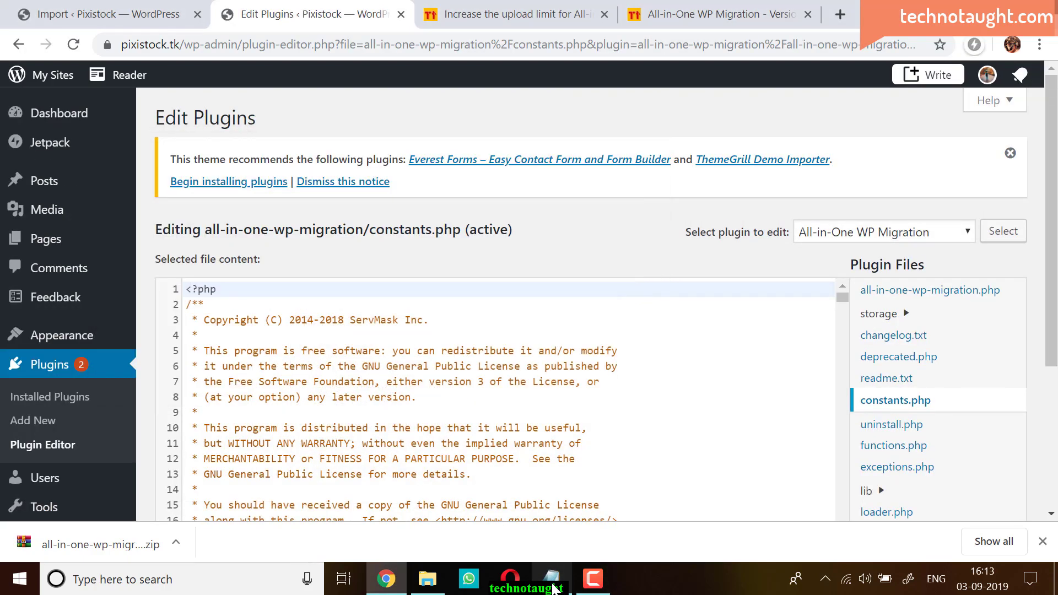
pyautogui.click(554, 588)
pyautogui.moveTo(410, 321); pyautogui.dragTo(110, 323)
pyautogui.click(422, 321)
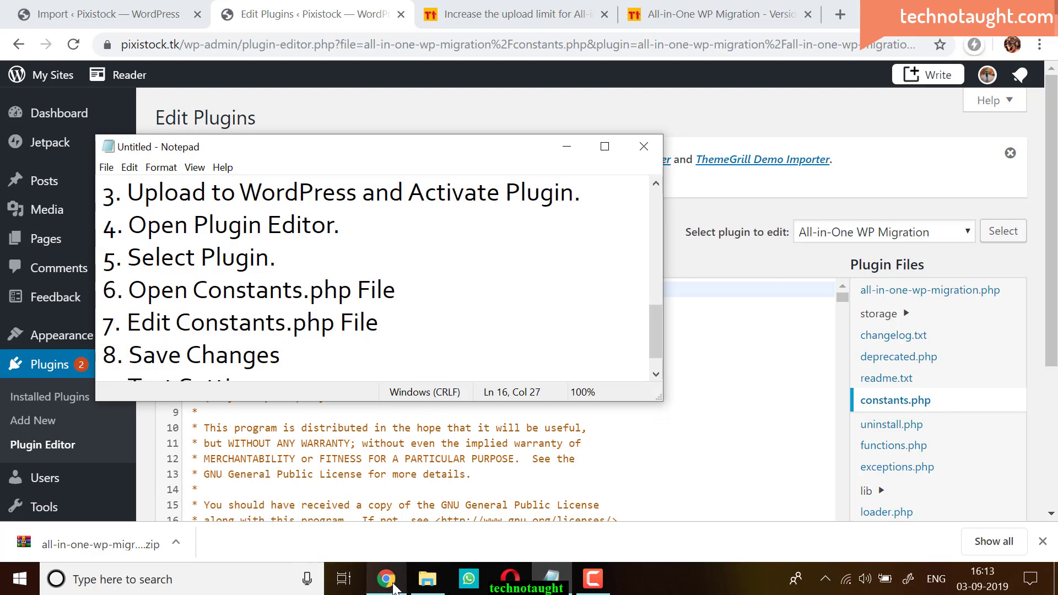
pyautogui.click(653, 496)
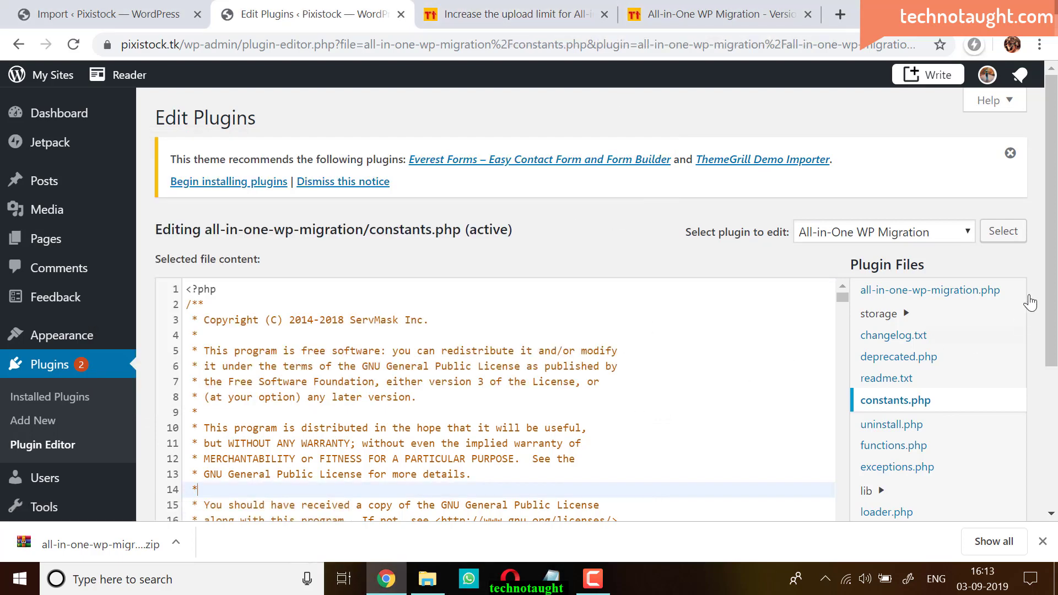
pyautogui.scroll(-1, 1055, 320)
pyautogui.scroll(-1, 1055, 320)
# Read the article's Step 6 on changing the AI1WM_MAX_FILE_SIZE define line and its list of example size values
pyautogui.click(477, 13)
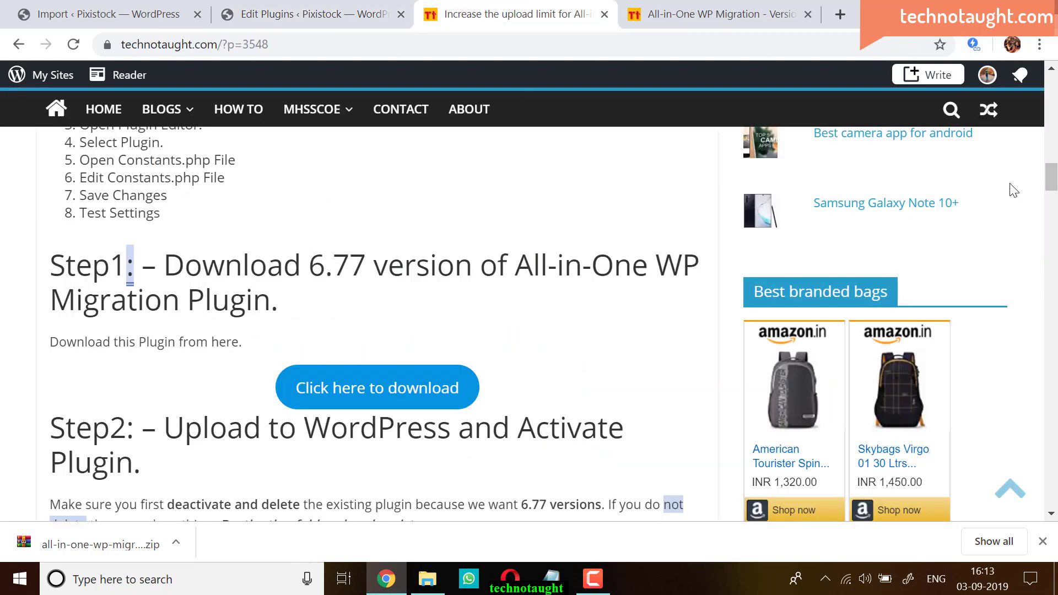
pyautogui.moveTo(1052, 185); pyautogui.dragTo(1053, 194)
pyautogui.moveTo(1053, 206); pyautogui.dragTo(1054, 345)
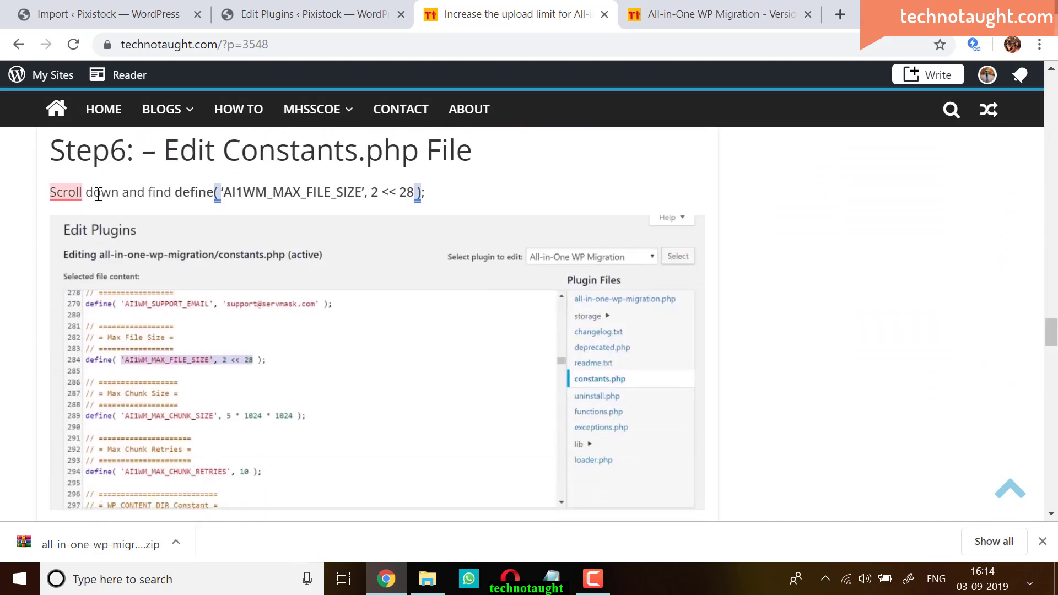
pyautogui.moveTo(70, 194); pyautogui.dragTo(445, 203)
pyautogui.moveTo(1054, 356); pyautogui.dragTo(1054, 370)
pyautogui.moveTo(106, 315); pyautogui.dragTo(594, 334)
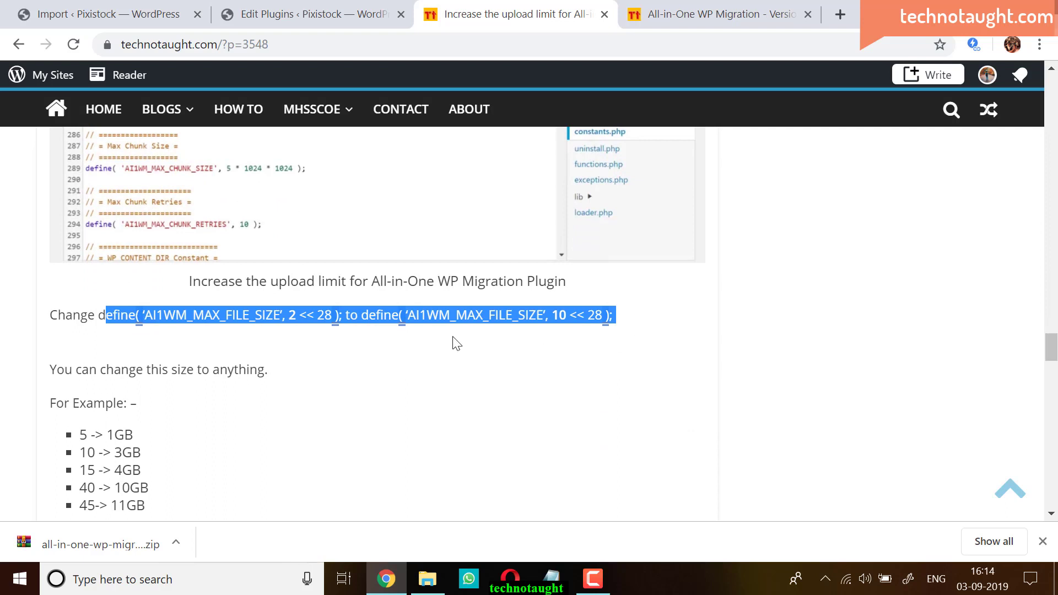
pyautogui.scroll(-2, 1054, 380)
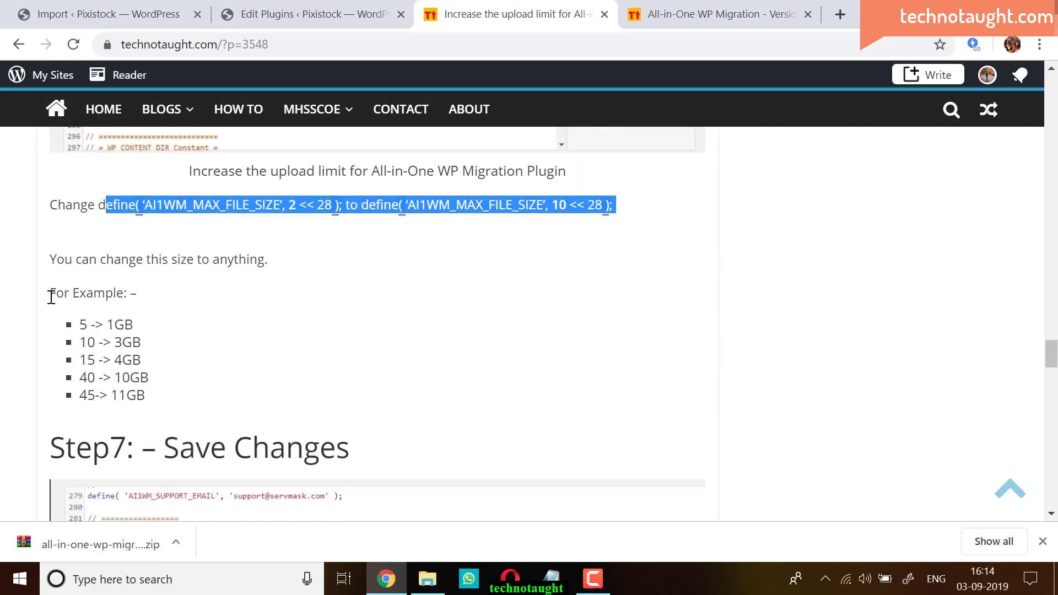
pyautogui.moveTo(78, 324); pyautogui.dragTo(239, 393)
pyautogui.click(104, 411)
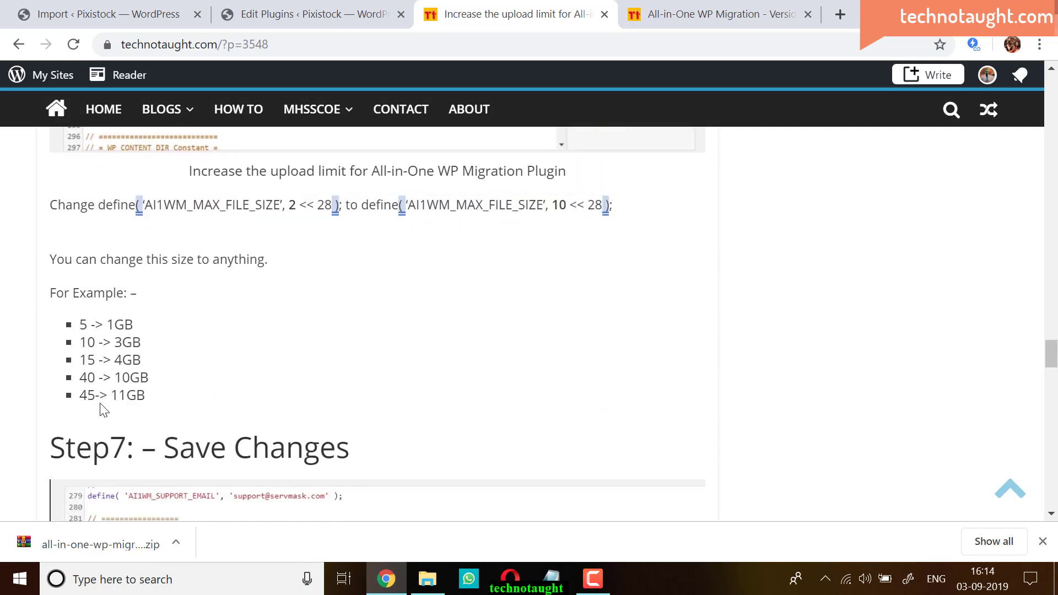
# In constants.php, set the AI1WM_MAX_FILE_SIZE define to 40 << 28, following the article's 10GB example, and update the file
pyautogui.click(284, 15)
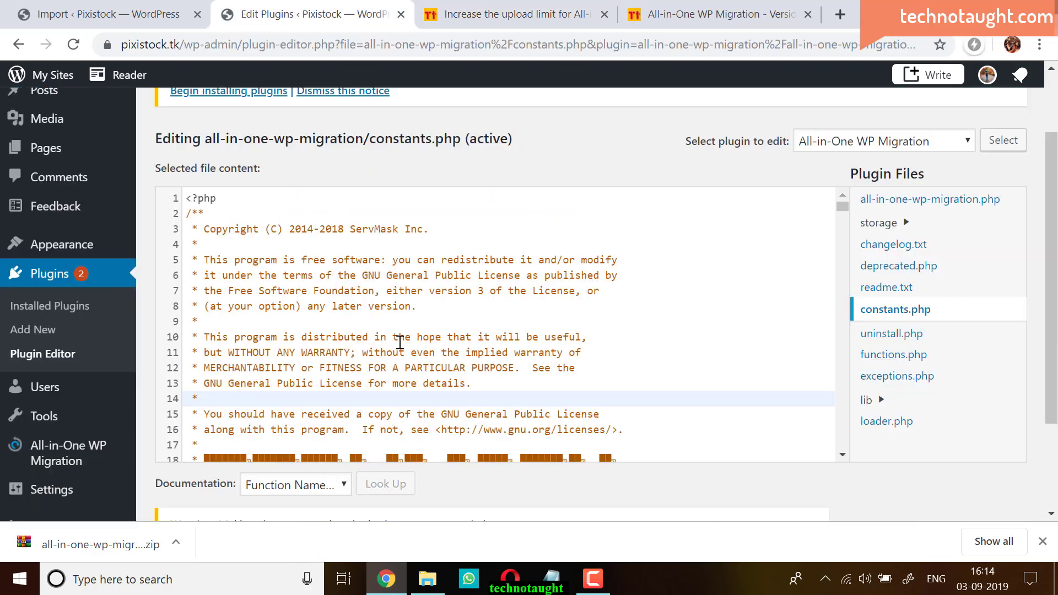
pyautogui.moveTo(839, 216); pyautogui.dragTo(848, 276)
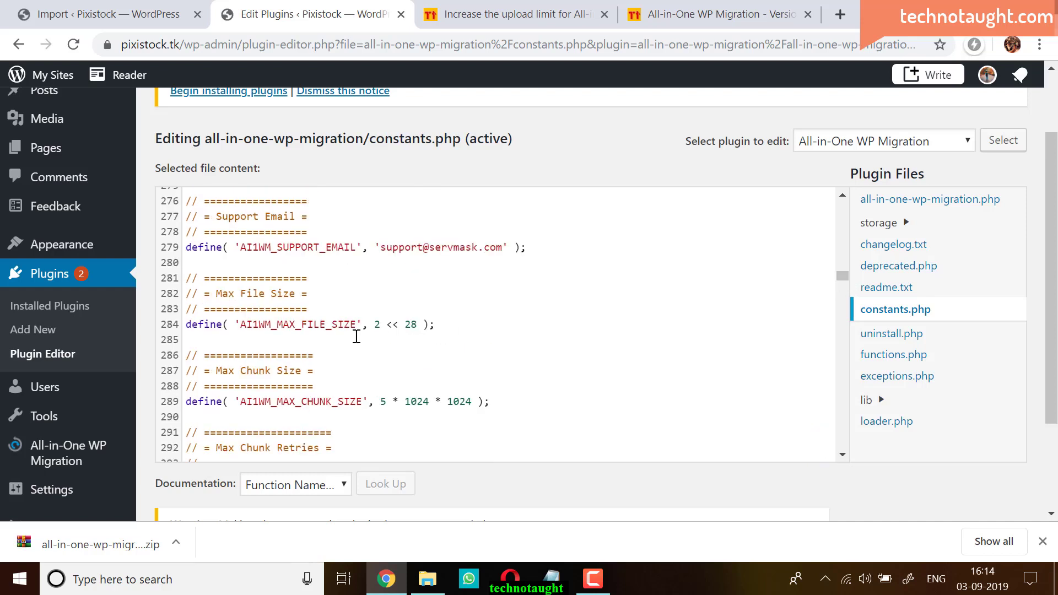
pyautogui.moveTo(442, 328); pyautogui.dragTo(182, 334)
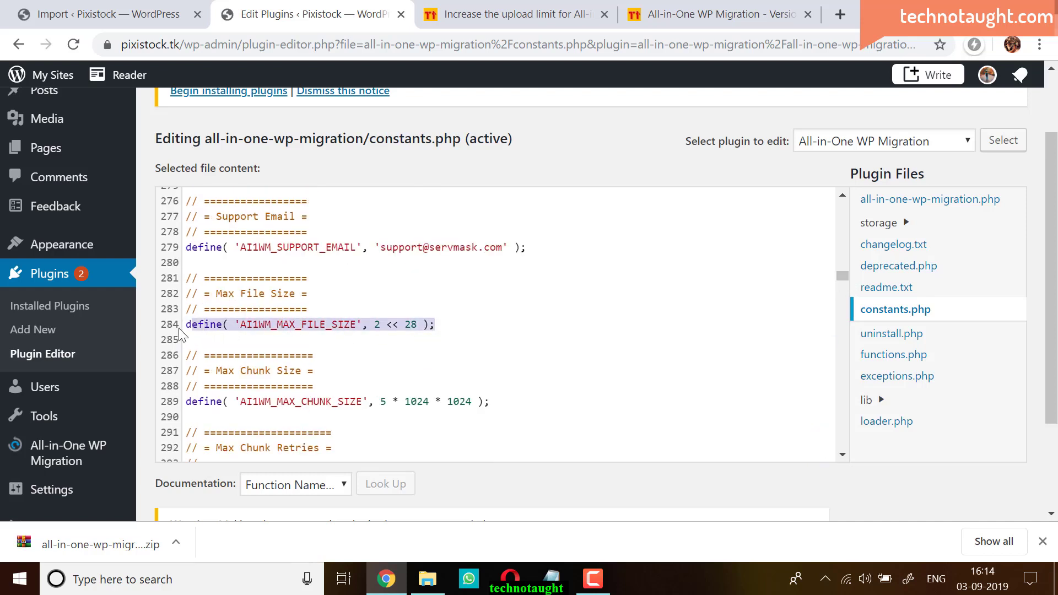
pyautogui.scroll(-2, 451, 256)
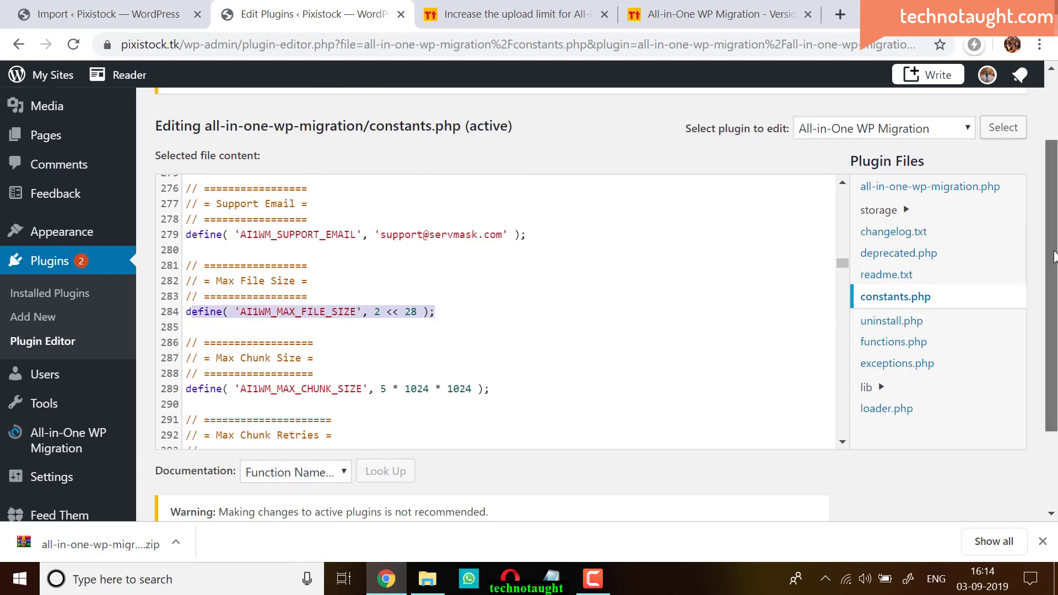
pyautogui.click(381, 208)
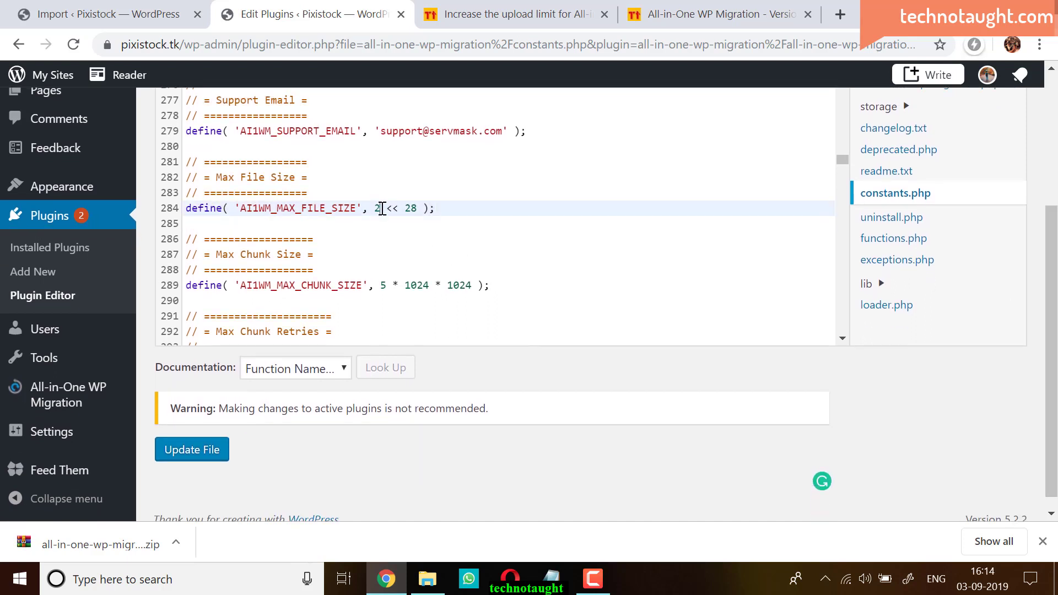
pyautogui.press('BackSpace')
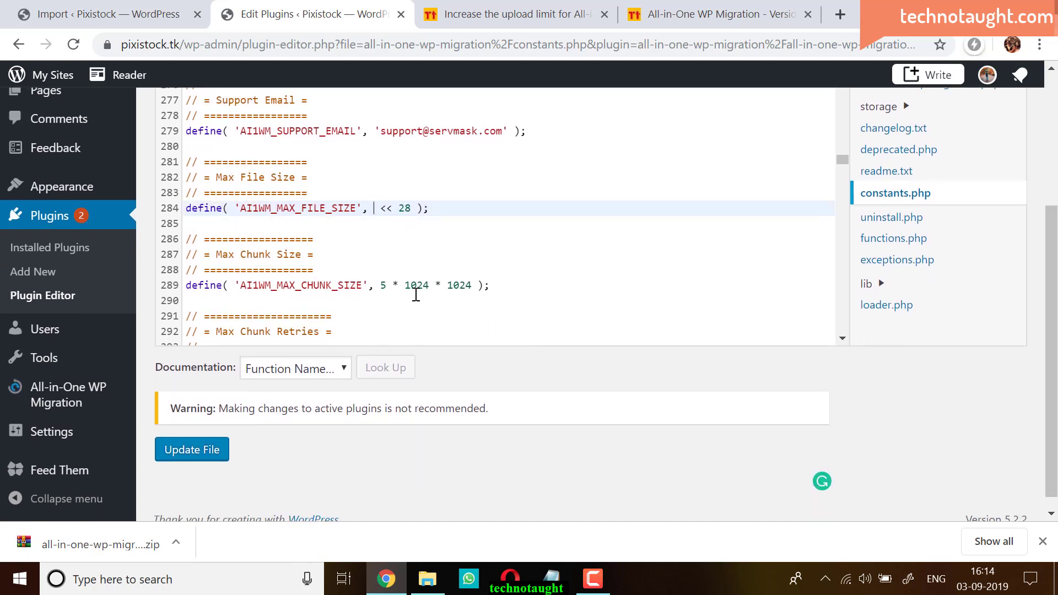
pyautogui.click(481, 15)
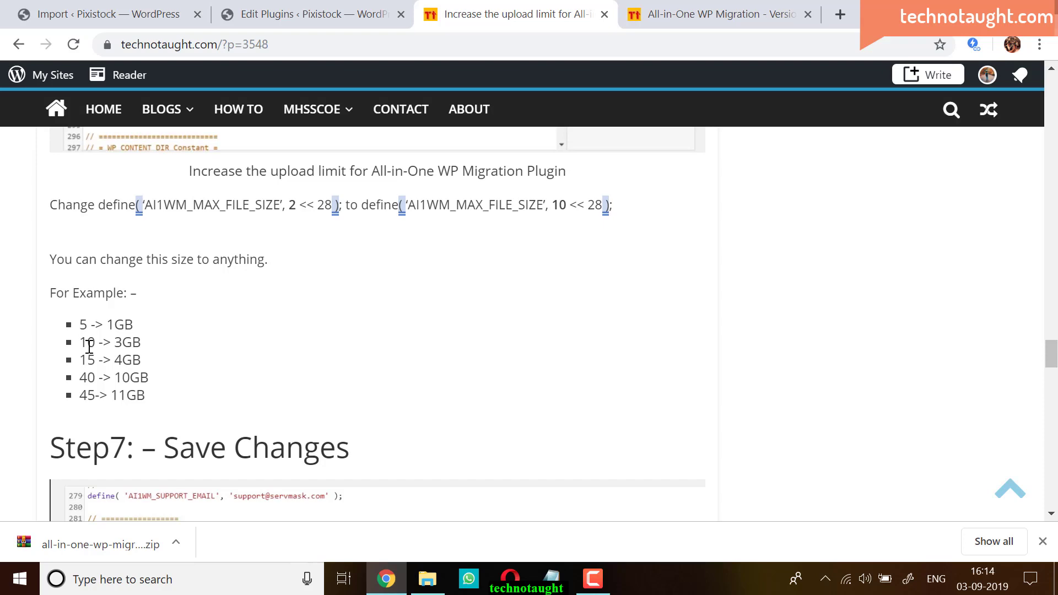
pyautogui.moveTo(89, 347); pyautogui.dragTo(108, 385)
pyautogui.click(120, 395)
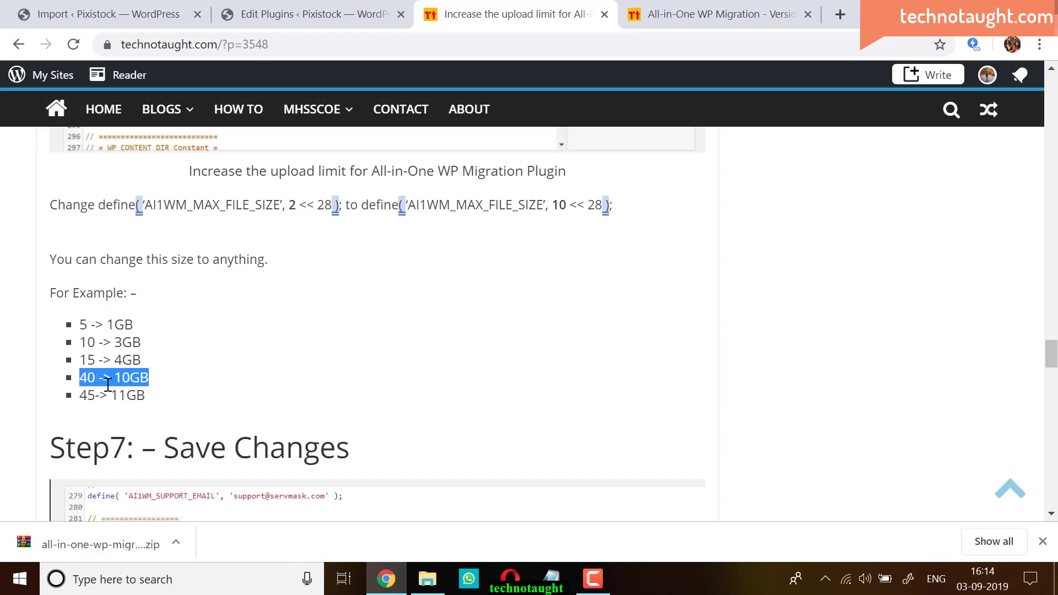
pyautogui.click(270, 17)
pyautogui.write('40 << 28 );')
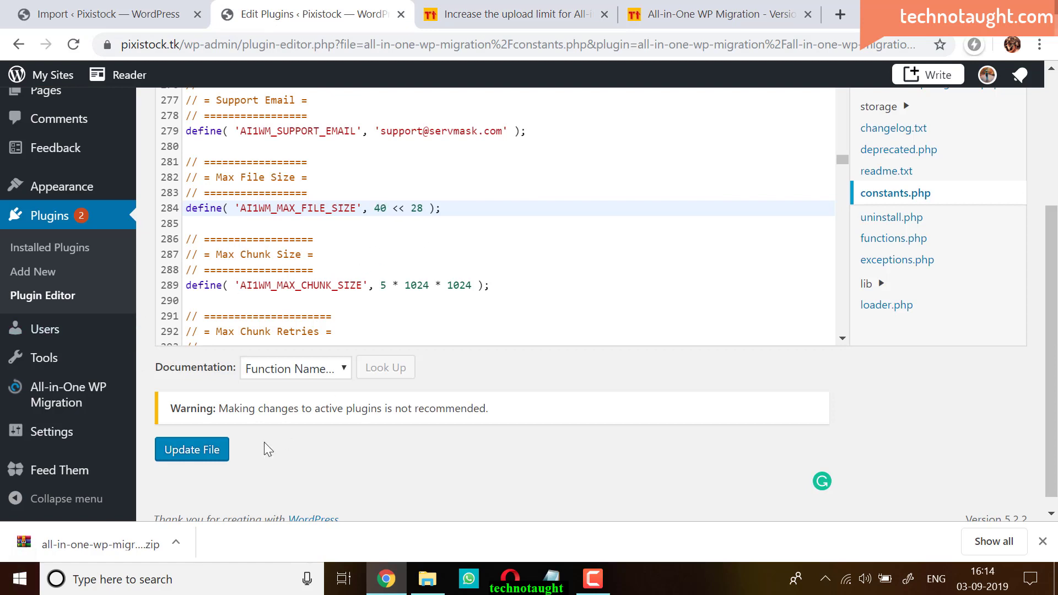
pyautogui.click(212, 455)
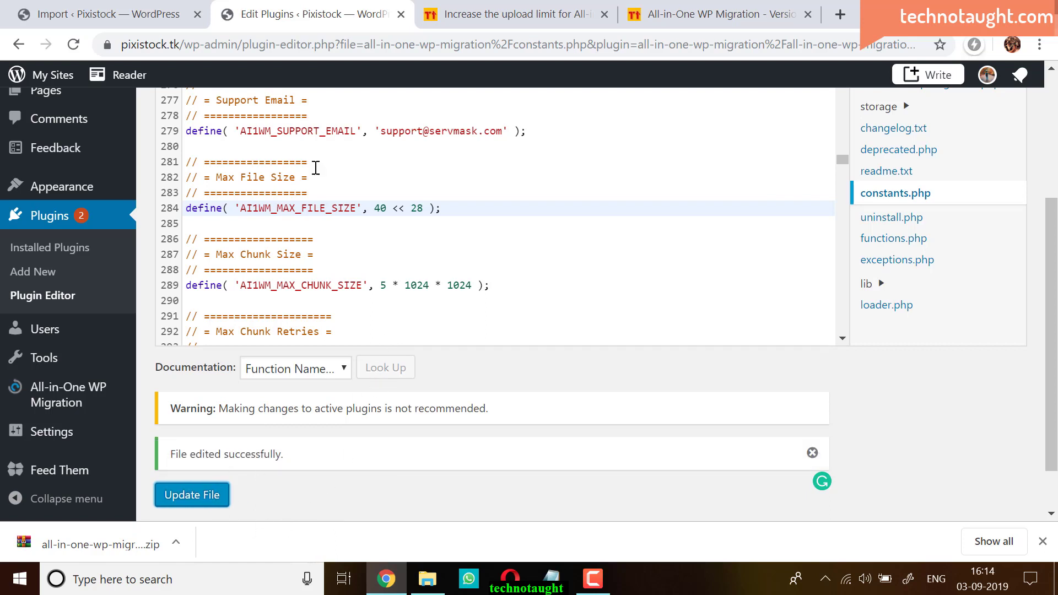
# Reload the All-in-One WP Migration Import page and check its maximum upload file size
pyautogui.click(112, 17)
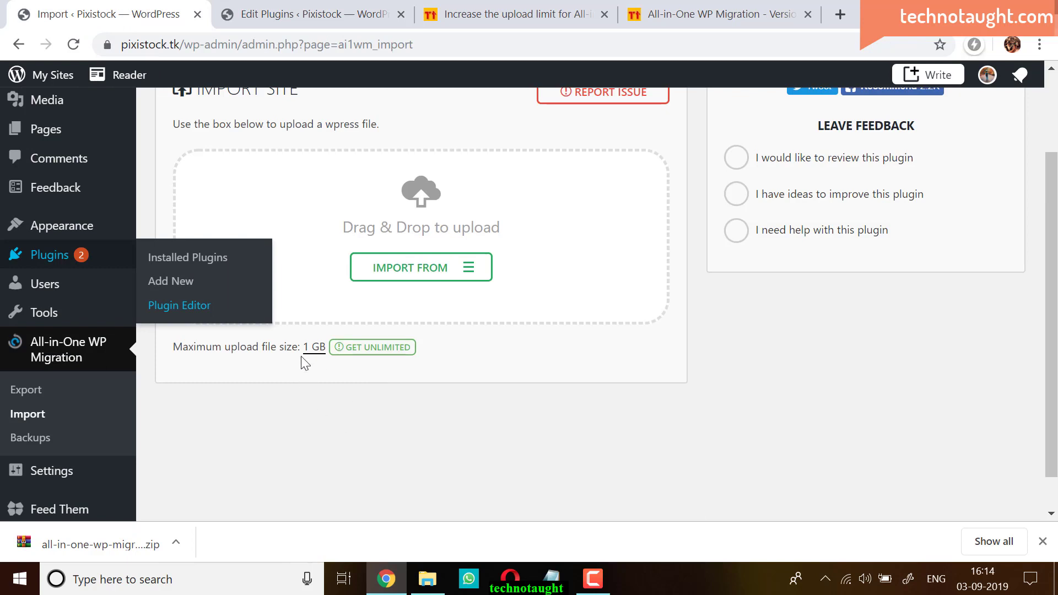
pyautogui.moveTo(301, 355); pyautogui.dragTo(326, 360)
pyautogui.click(73, 45)
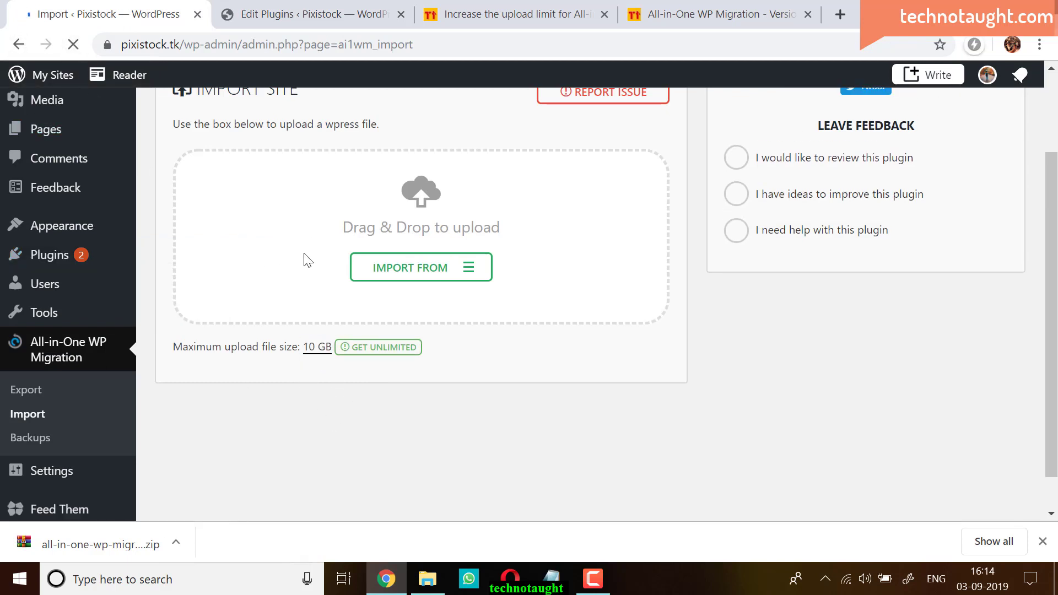
pyautogui.moveTo(303, 347); pyautogui.dragTo(330, 347)
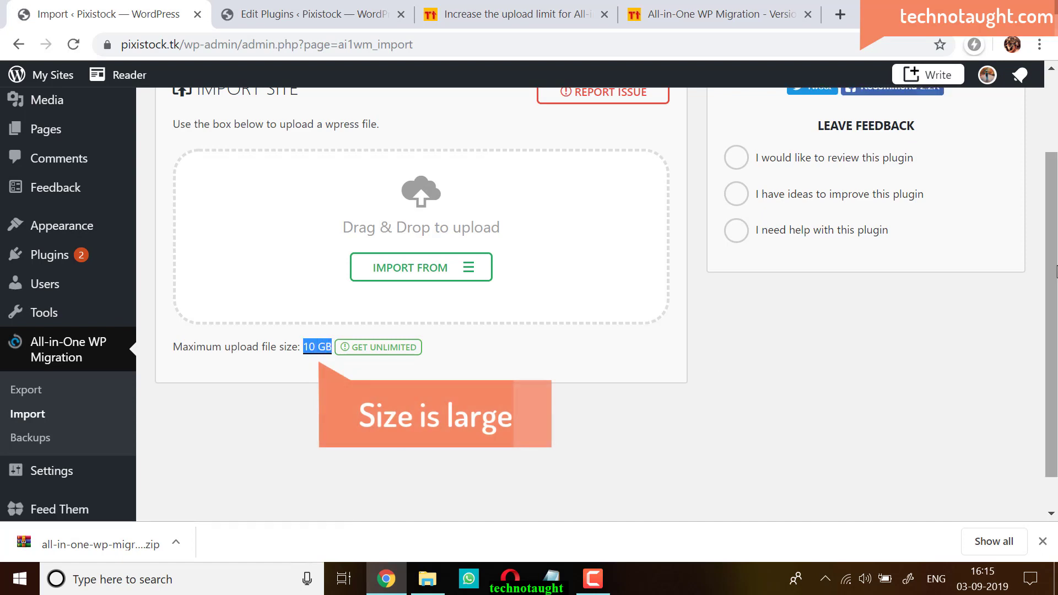
pyautogui.moveTo(1056, 271); pyautogui.dragTo(1056, 237)
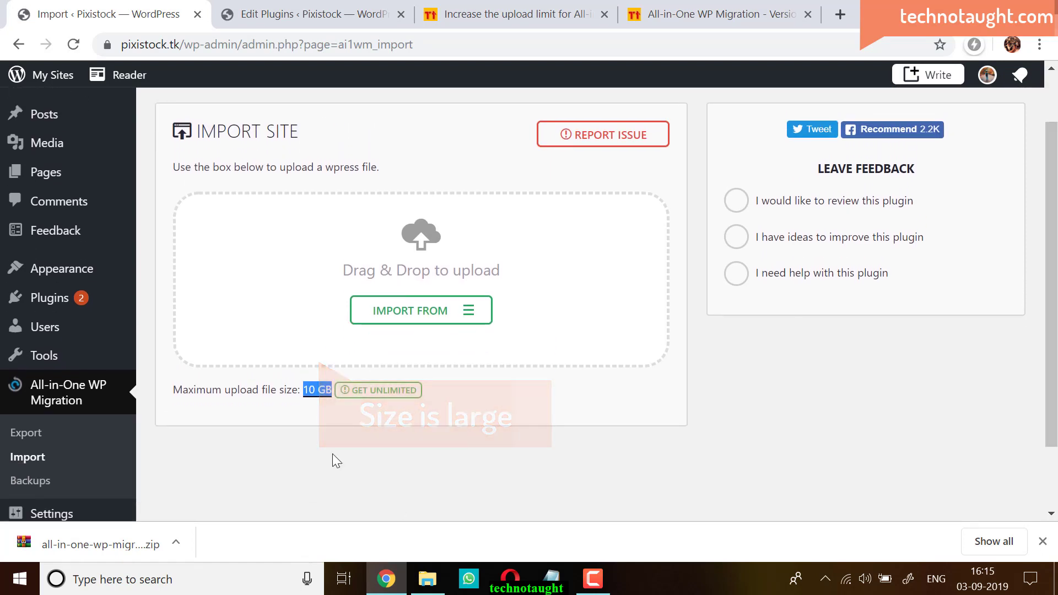
# Switch to the Notepad checklist and review its final steps 8 and 9 on saving changes and testing settings
pyautogui.click(550, 578)
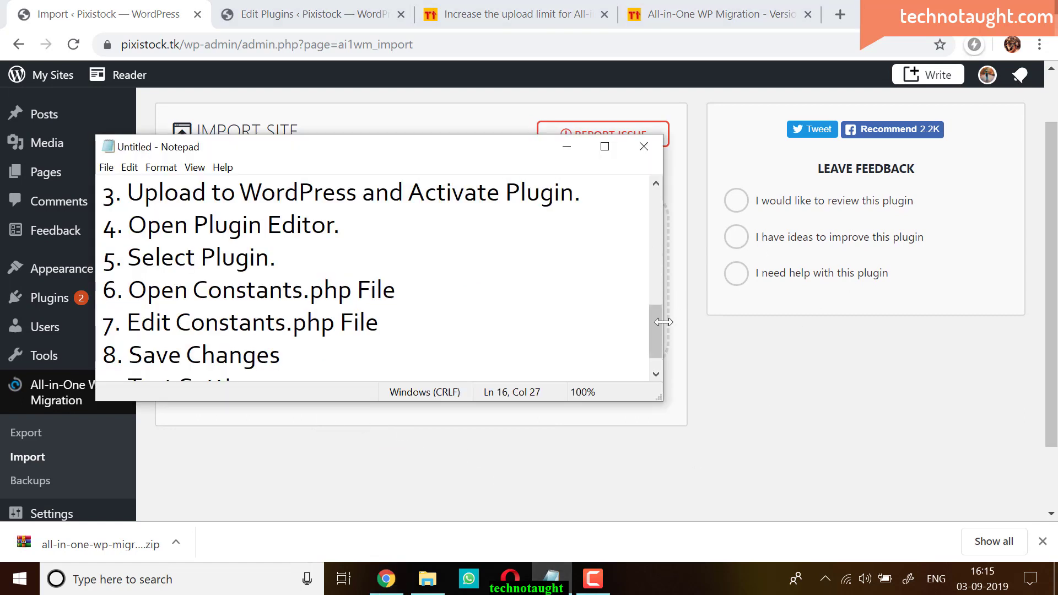
pyautogui.scroll(-1, 660, 329)
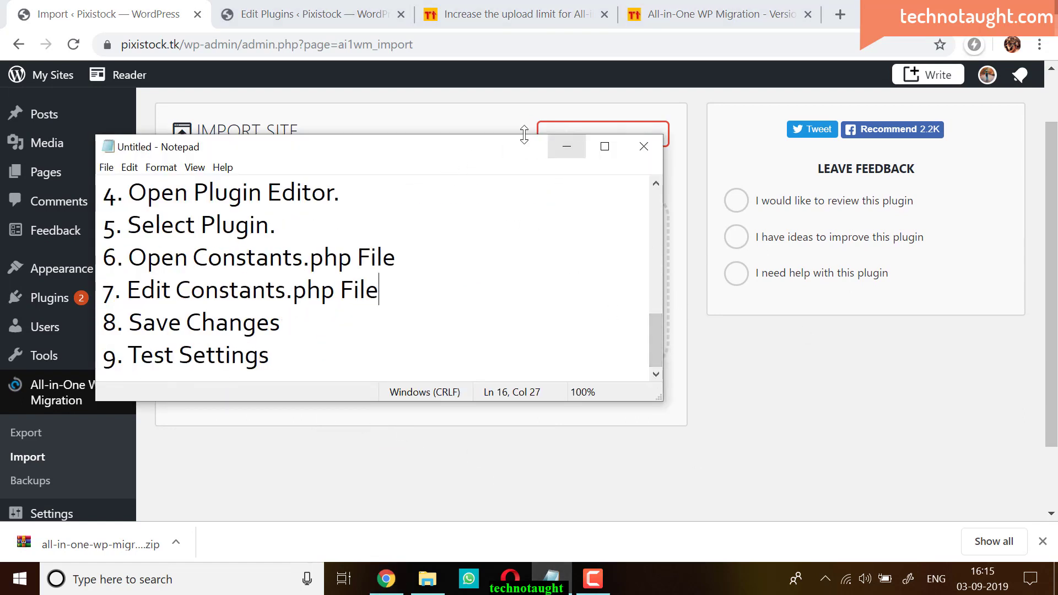
pyautogui.moveTo(451, 148); pyautogui.dragTo(609, 134)
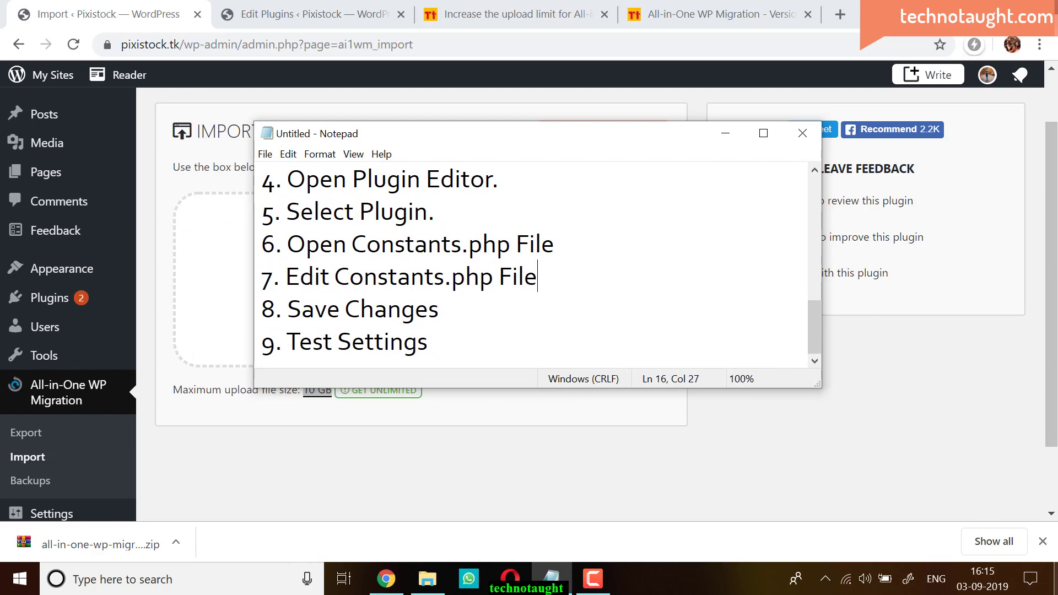
# Show Notepad alone over the desktop and add the closing line "Thanks for Watching" below step 9, separated by a blank line
pyautogui.click(1056, 585)
pyautogui.click(558, 581)
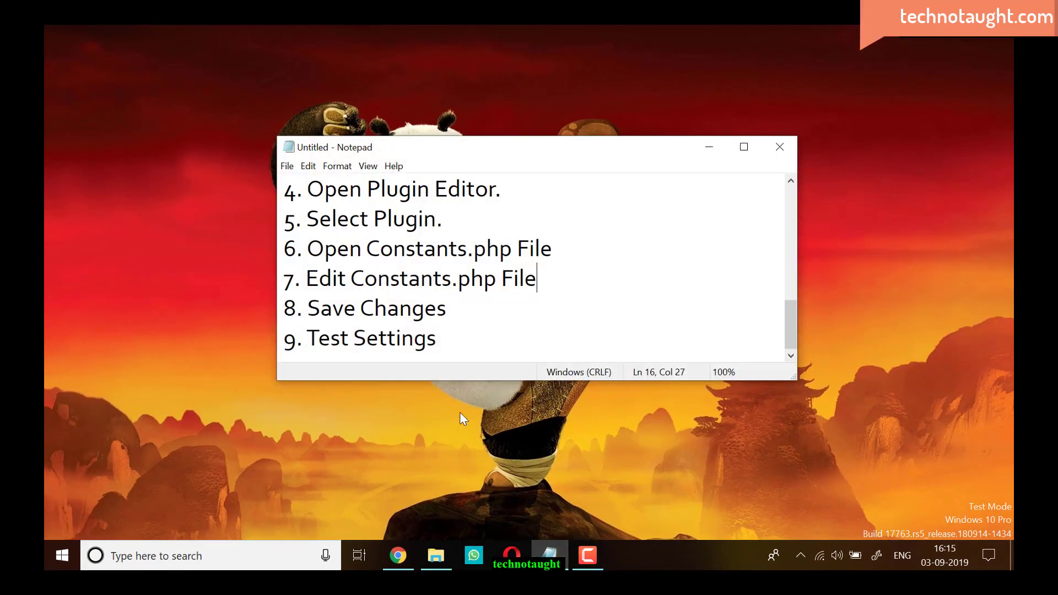
pyautogui.click(457, 331)
pyautogui.press('Return')
pyautogui.press('Return')
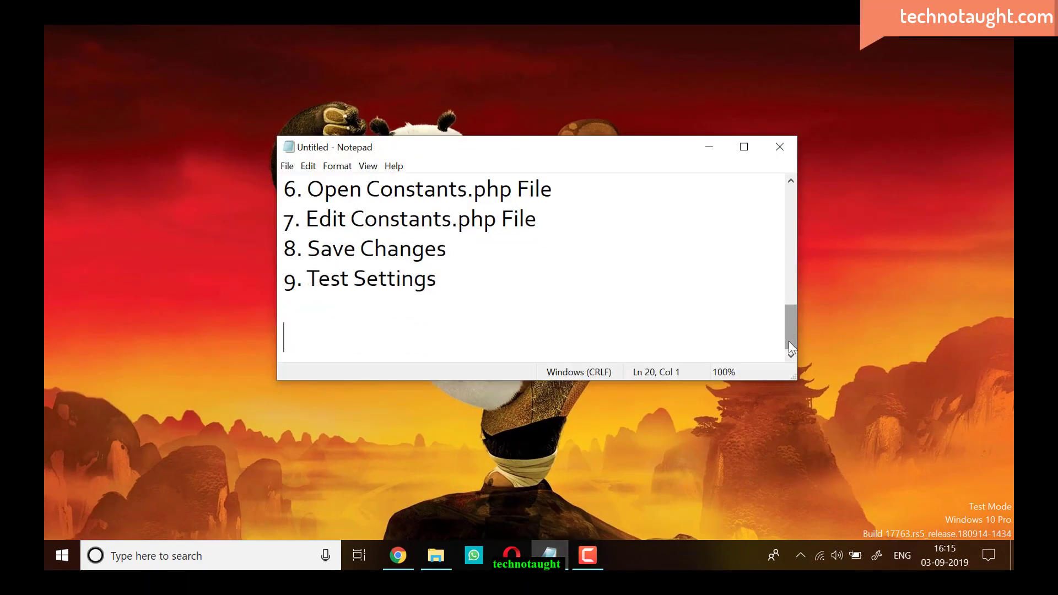
pyautogui.write('Thanks for ')
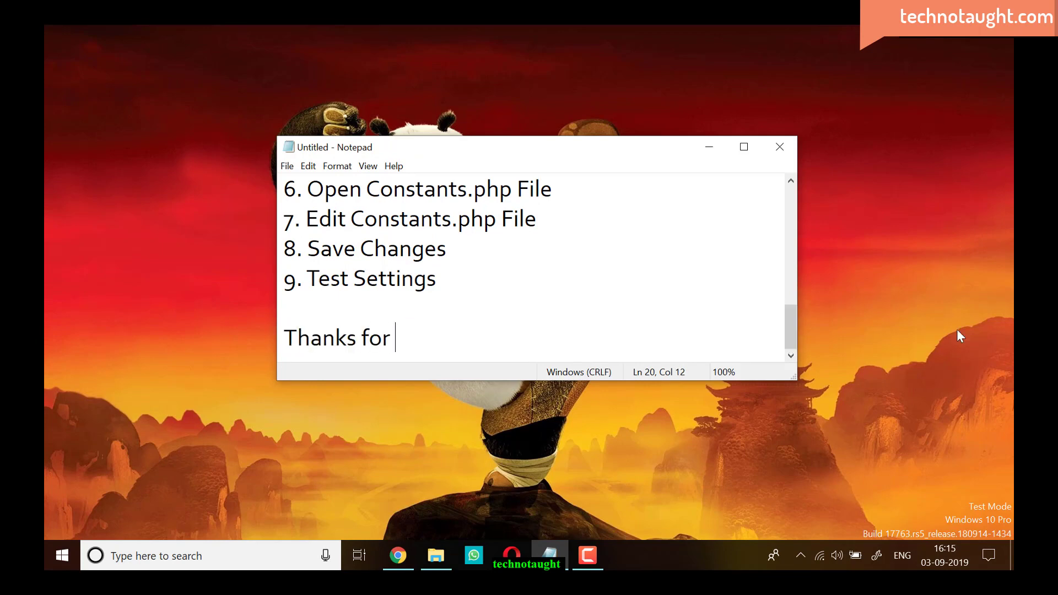
pyautogui.write('Watchni')
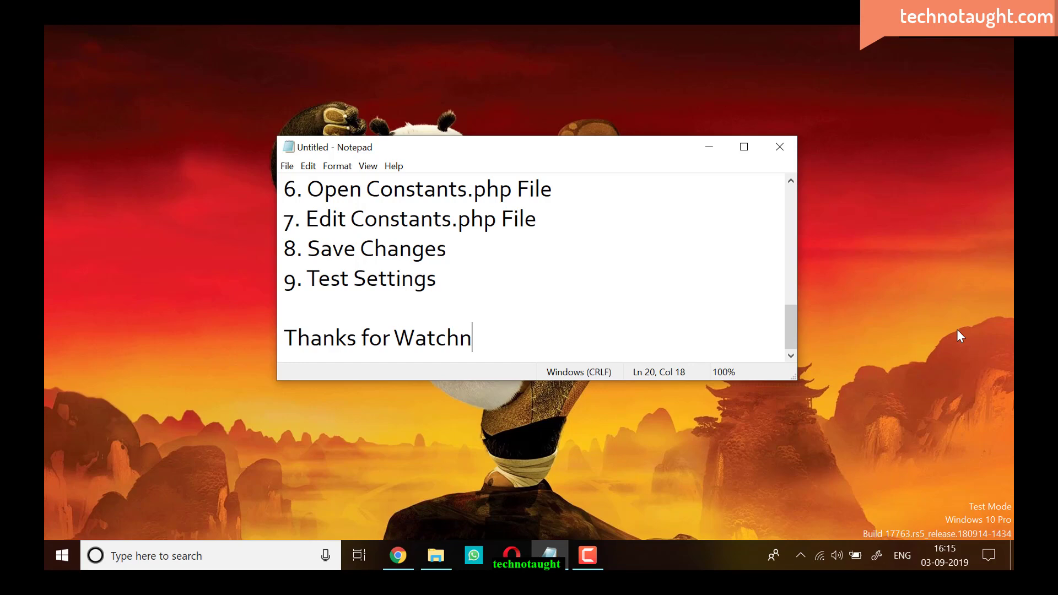
pyautogui.press('BackSpace')
pyautogui.write('ing')
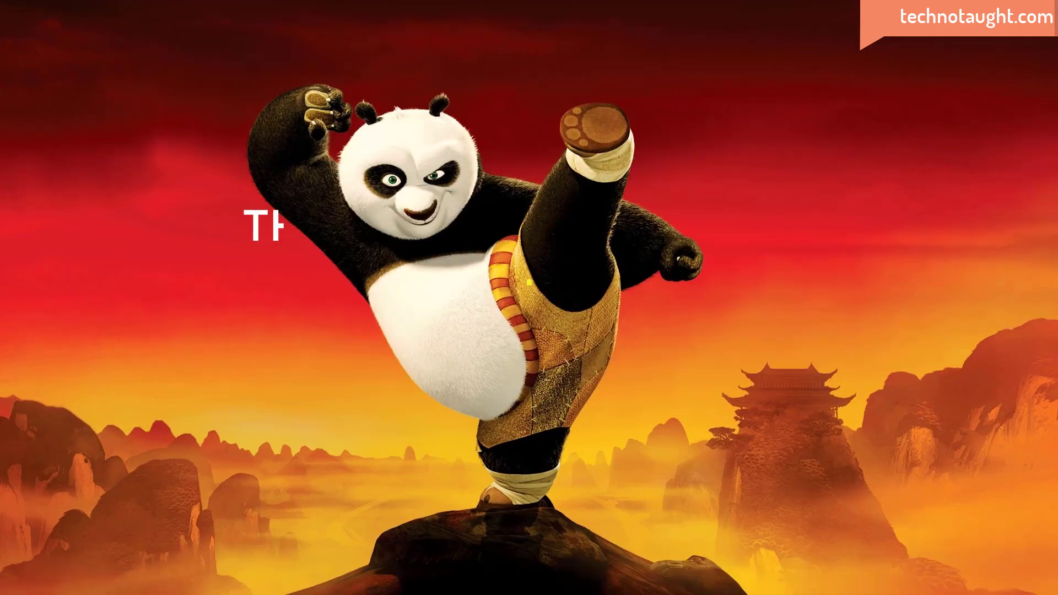